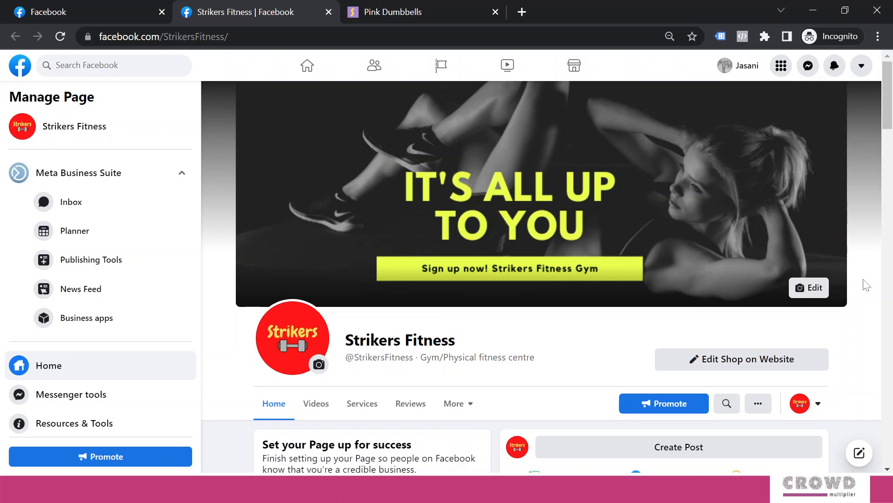
- Start creating an offer from the Strikers Fitness page
scroll(867, 285, down, 2)
scroll(738, 355, down, 2)
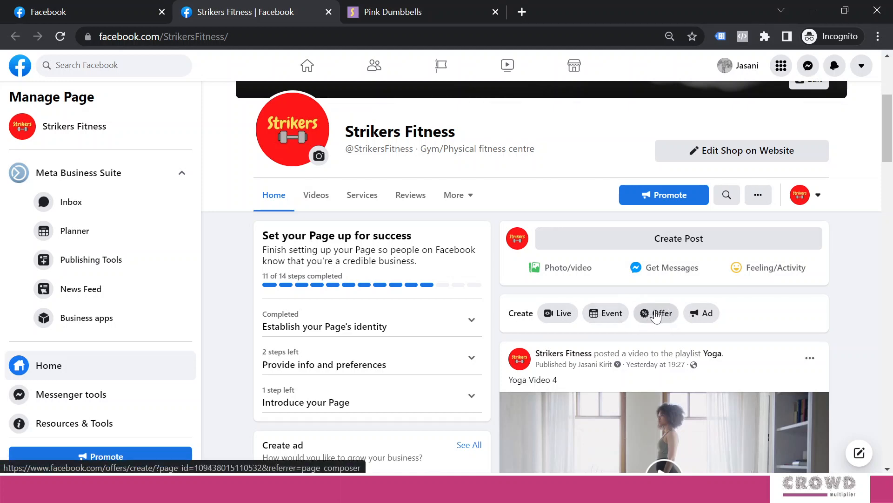
click(656, 315)
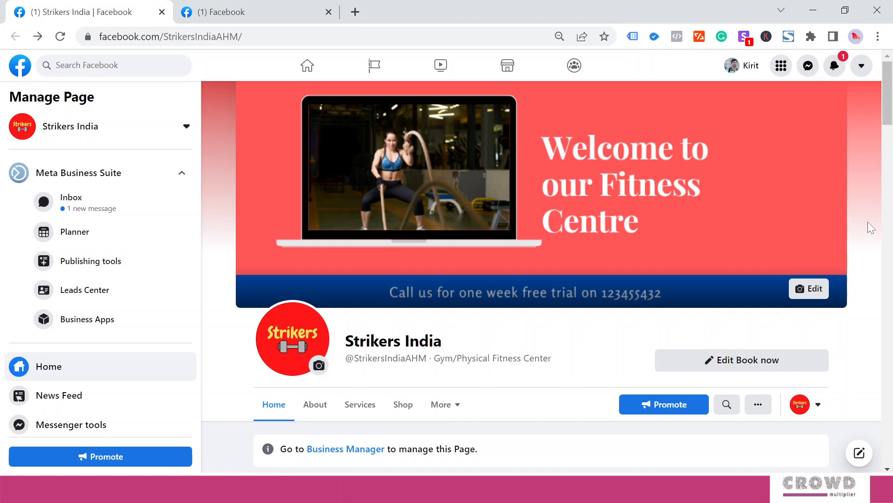
- Start creating a new offer from the Strikers India page
scroll(879, 224, down, 4)
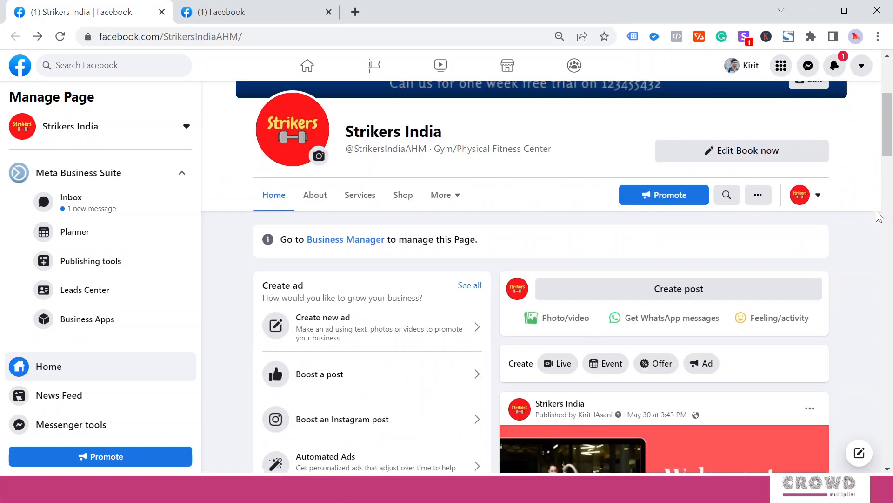
scroll(661, 261, down, 2)
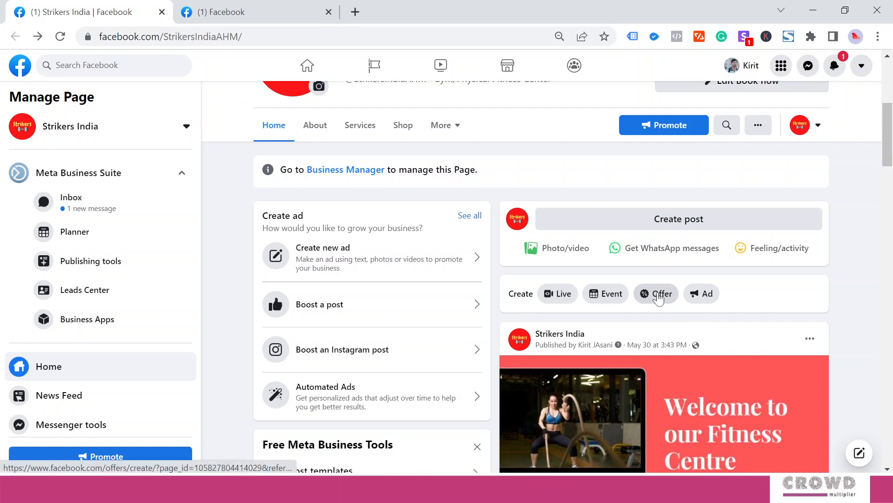
click(658, 294)
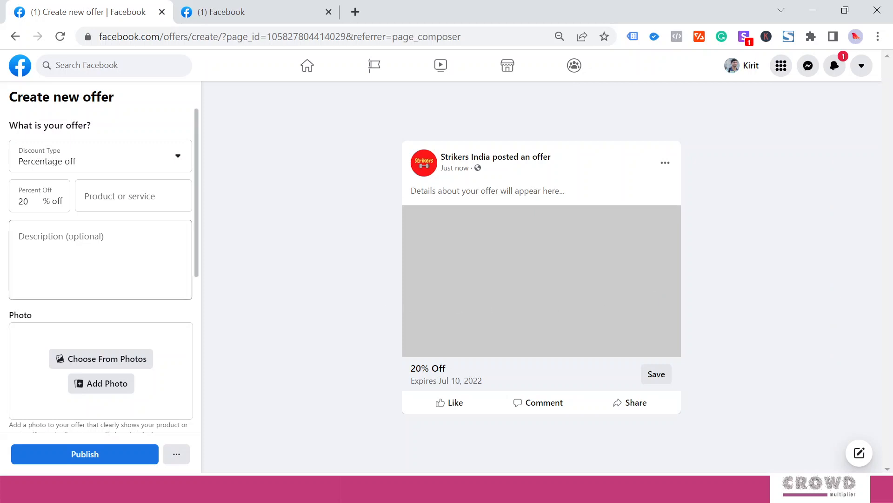
- Set the offer's discount type to Percentage off with a value of 10% off
scroll(120, 224, down, 3)
scroll(122, 223, down, 3)
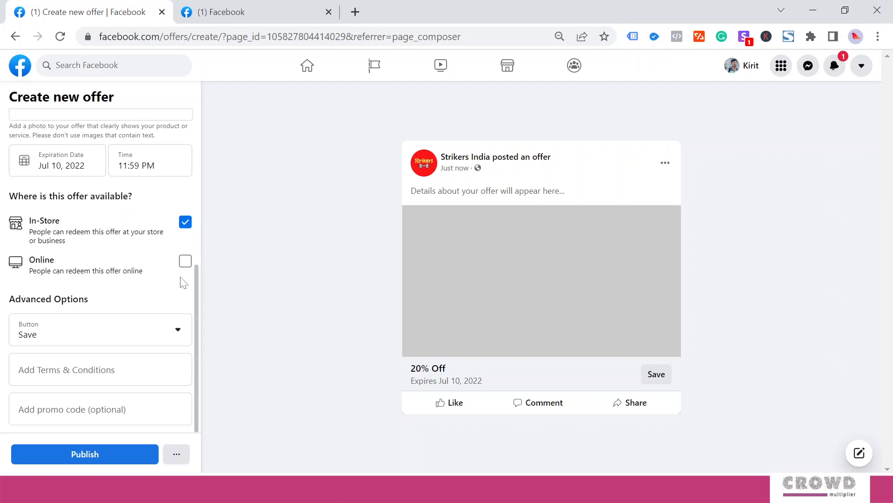
scroll(183, 282, up, 1)
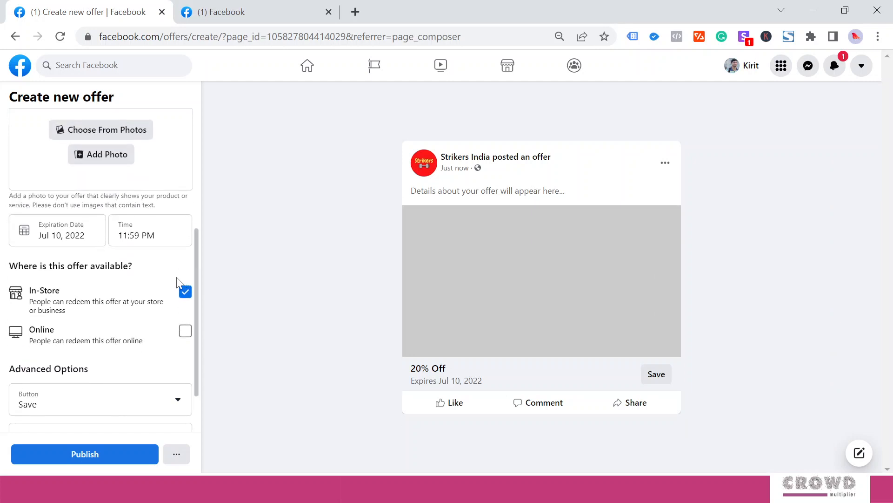
scroll(177, 282, up, 4)
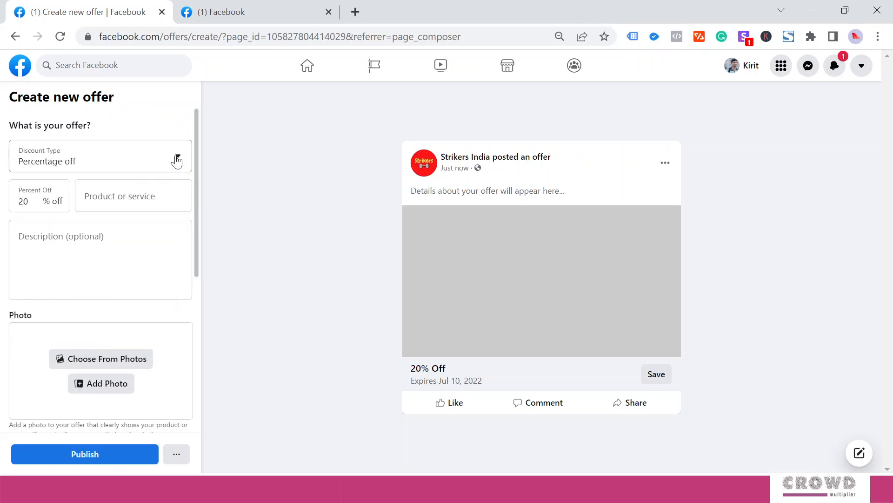
click(177, 161)
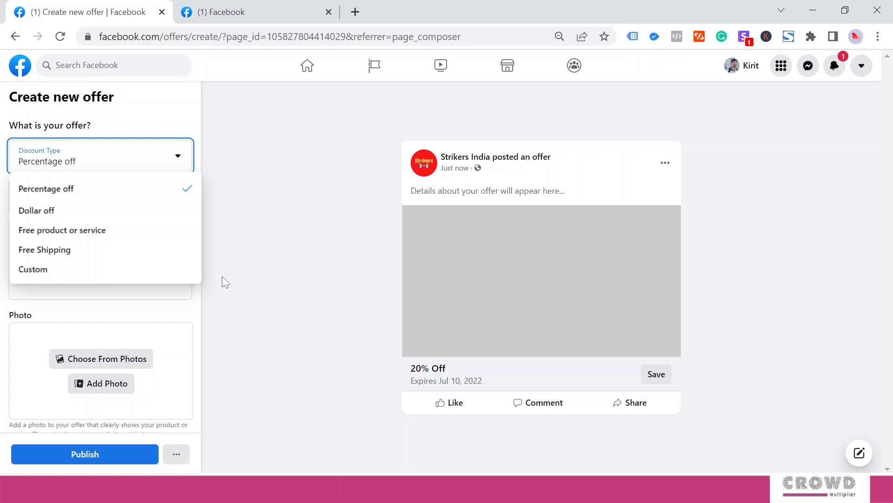
click(223, 236)
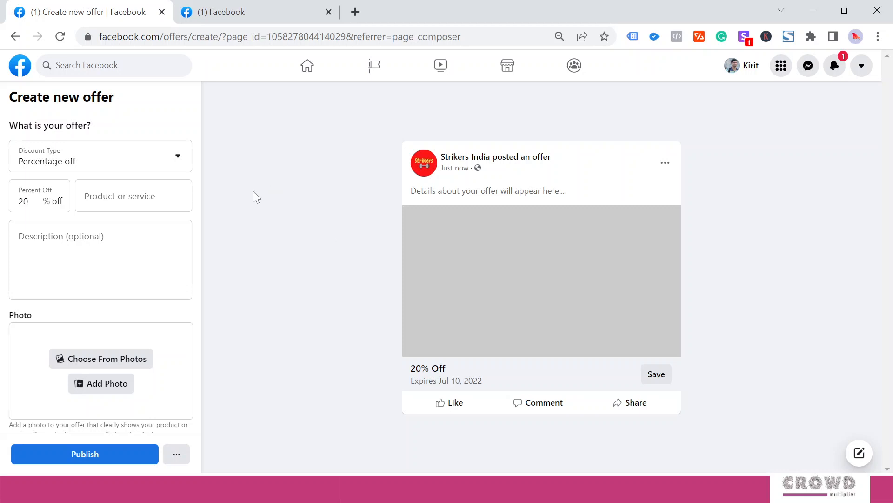
click(165, 162)
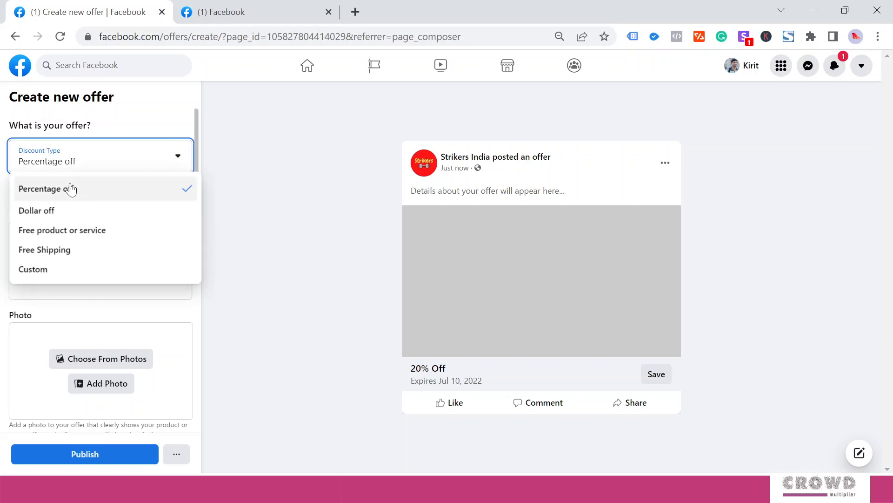
click(71, 189)
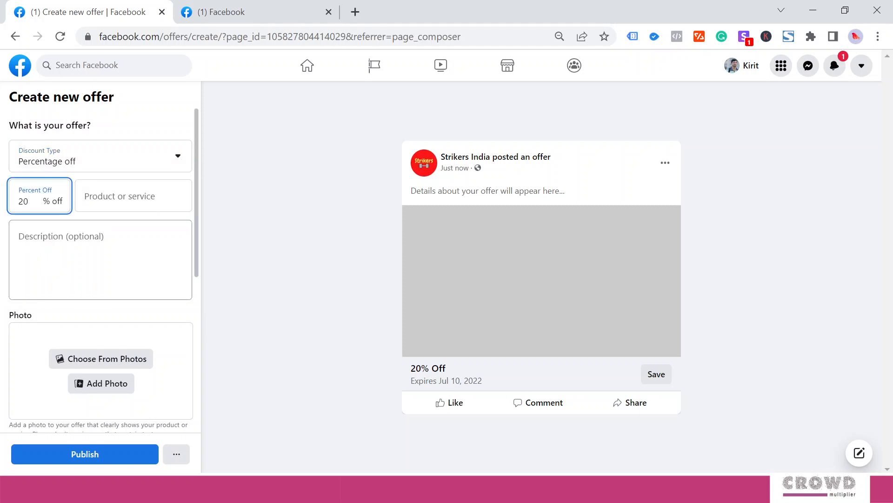
key(BackSpace)
key(BackSpace)
text(10)
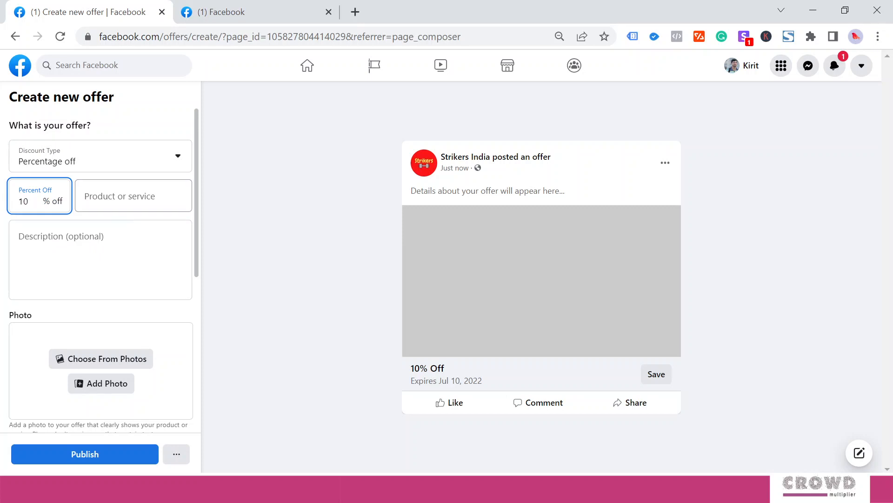
- Enter "Dumbbells" as the product or service of the offer
click(125, 196)
text(Dum)
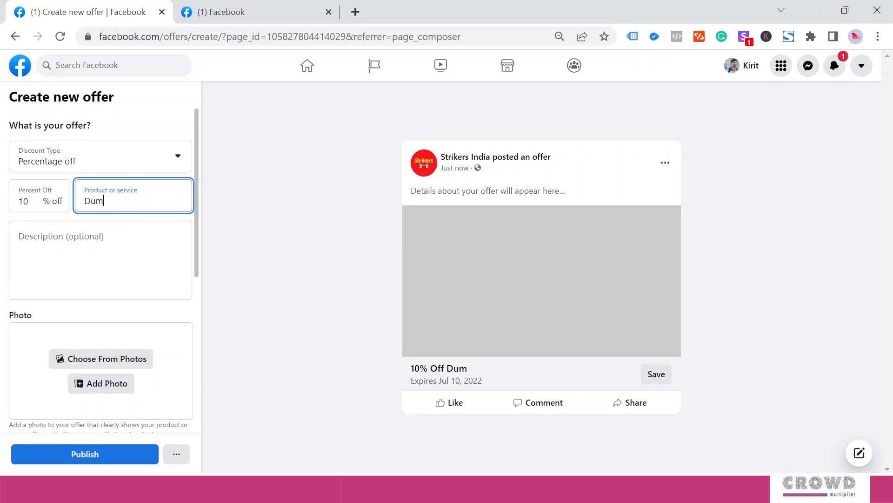
text(bbells)
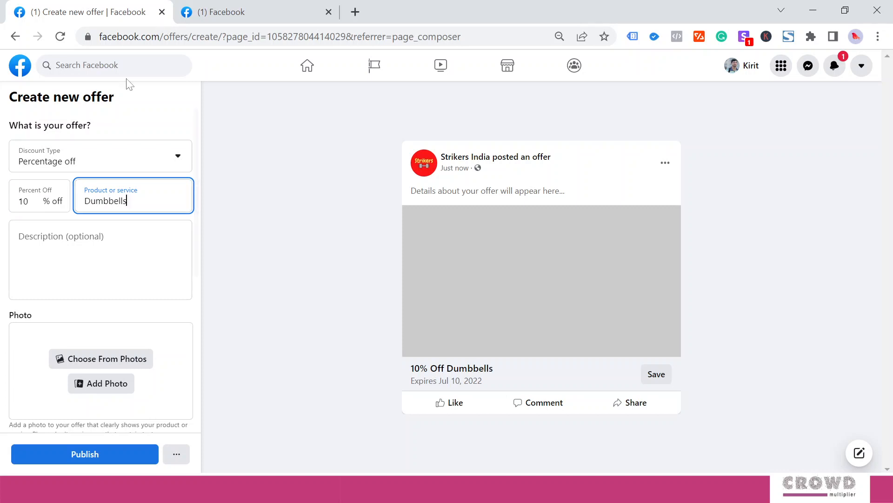
- Enter the offer description "Exclusive offer for our Facebook Fans. If you are a health enthusiast you must buy this dumbbell. Currently, you pay 10% less."
click(101, 258)
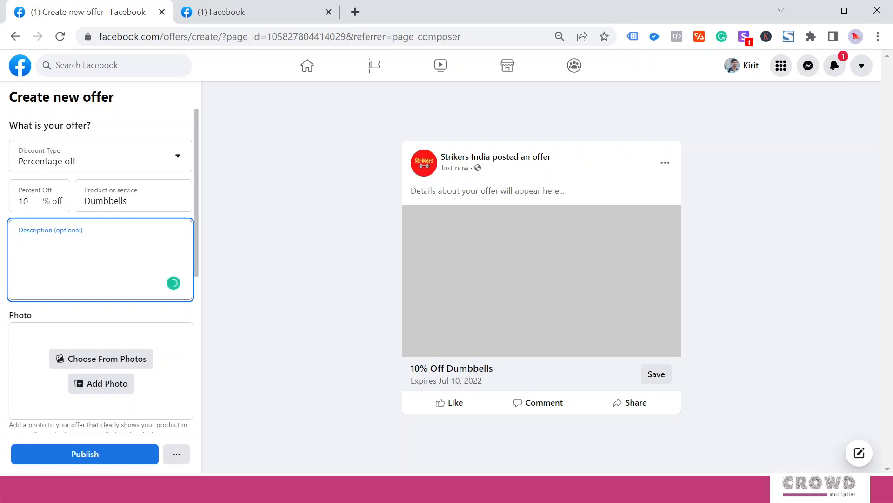
text(Exclusive offer for our Facebook Fans. If you are a health enthusiast you must buy this dumbbell. Currently, you pay 10% less.)
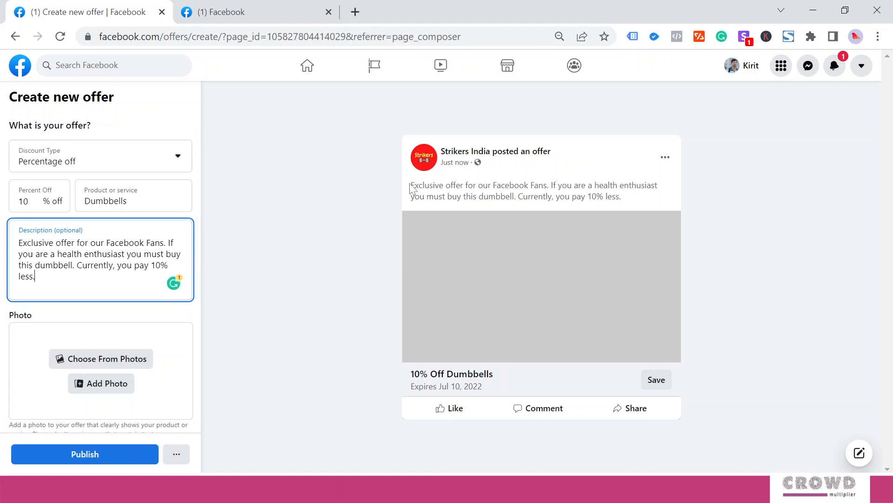
drag(410, 186, 635, 202)
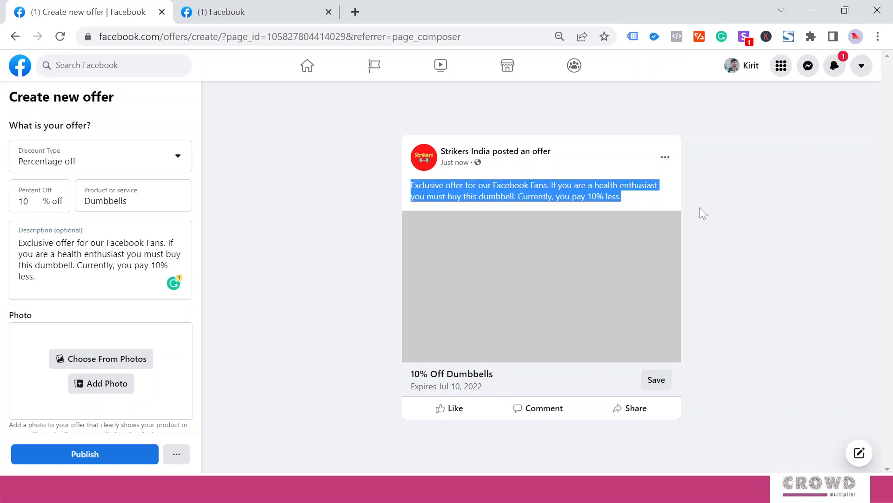
click(743, 214)
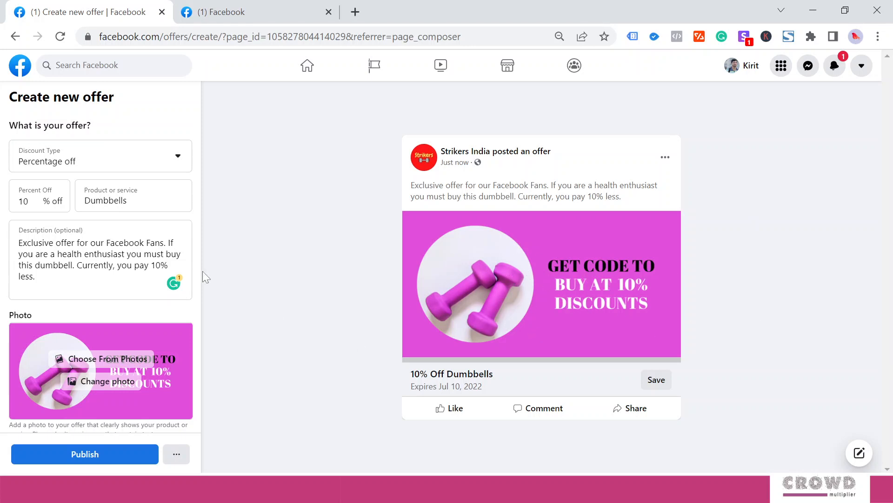
- Set the offer's expiration date to Jun 30, 2022
scroll(139, 241, down, 3)
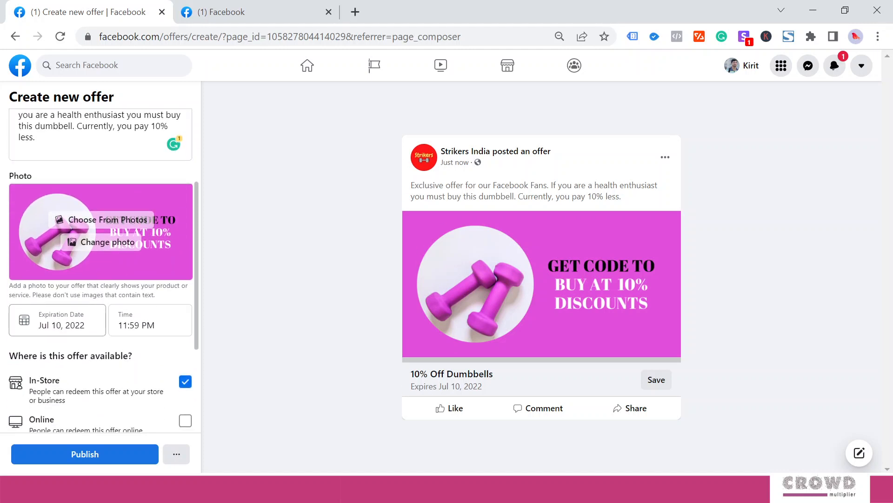
scroll(90, 253, down, 3)
click(56, 253)
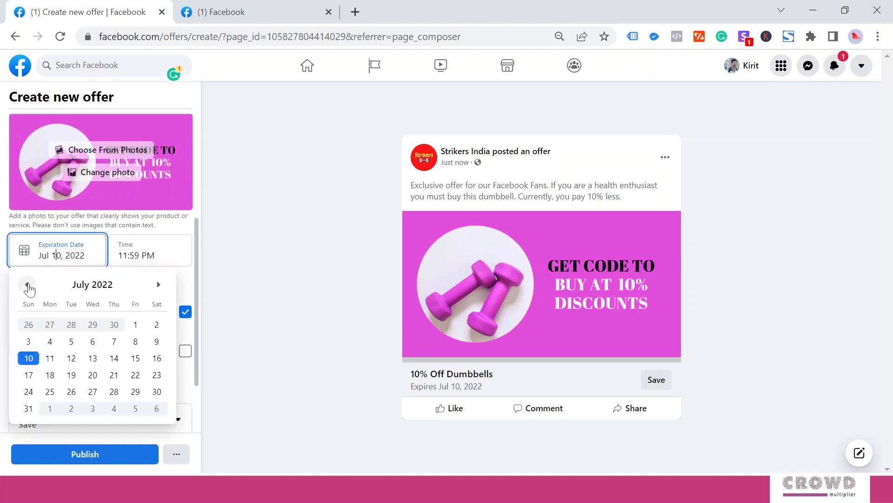
click(244, 277)
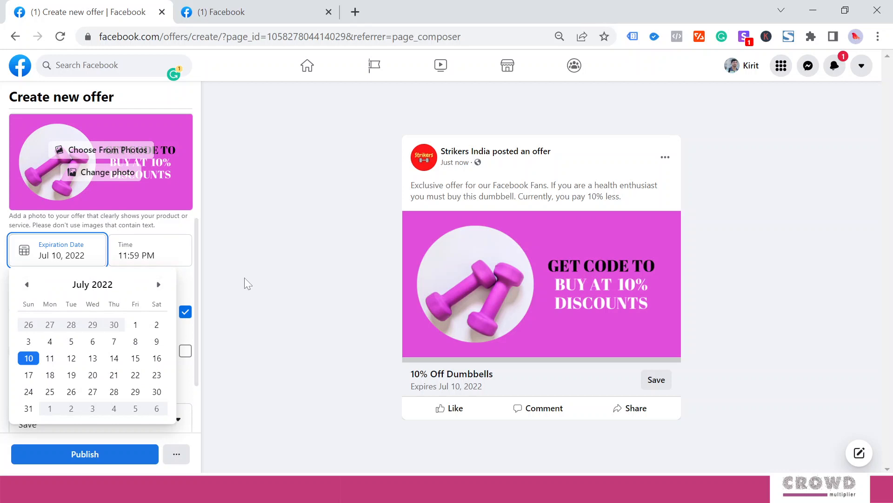
click(67, 255)
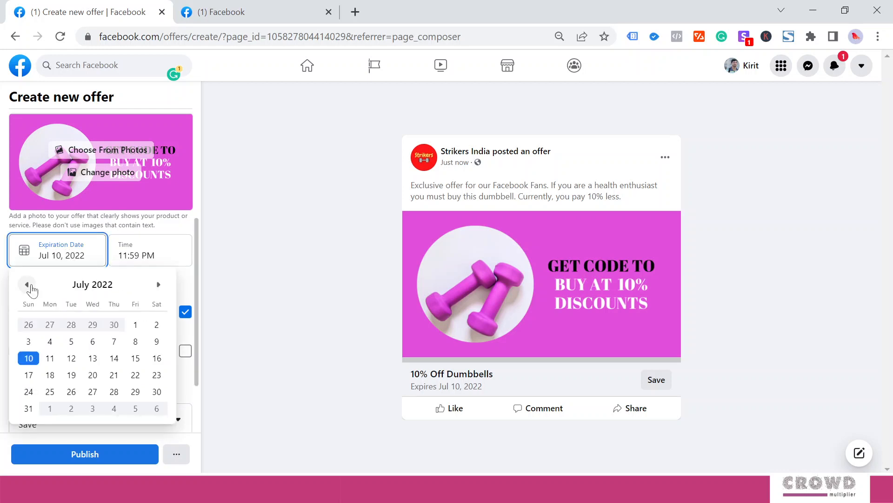
click(28, 285)
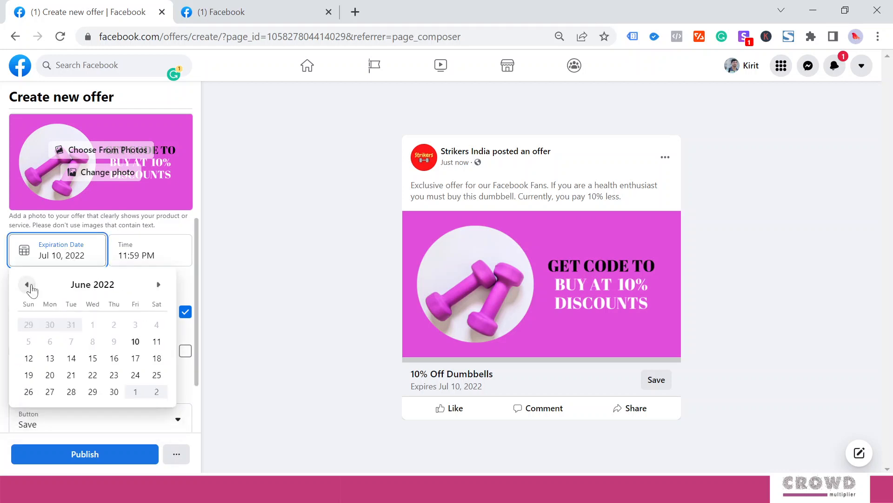
click(114, 392)
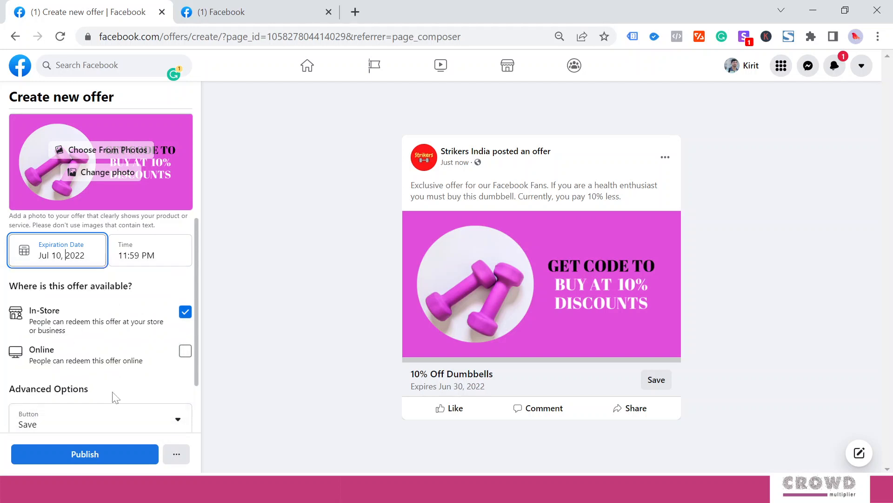
click(241, 238)
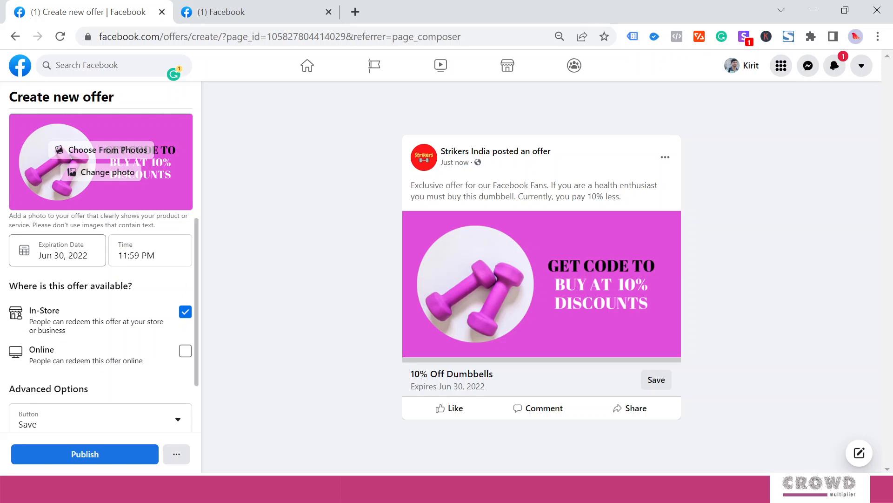
click(185, 352)
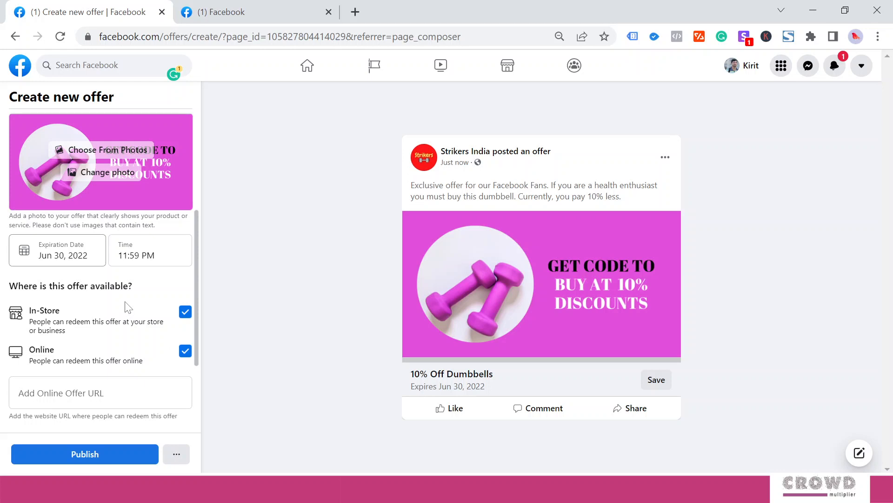
scroll(130, 303, down, 2)
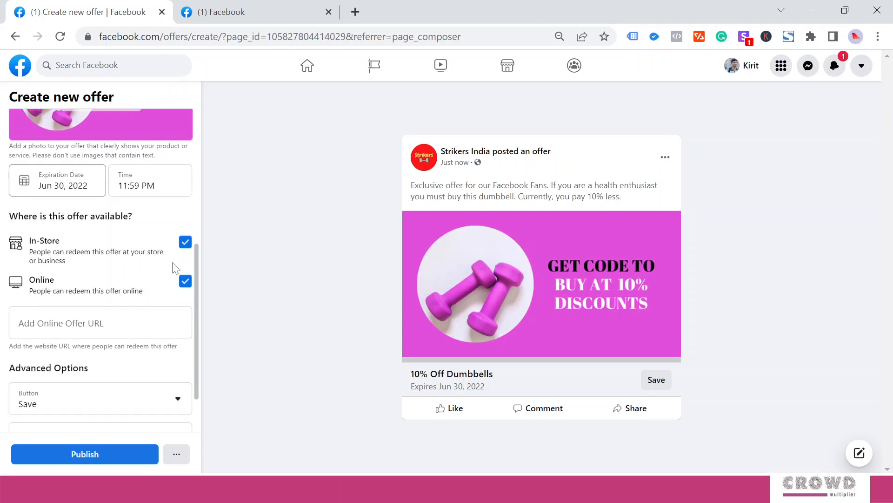
click(184, 242)
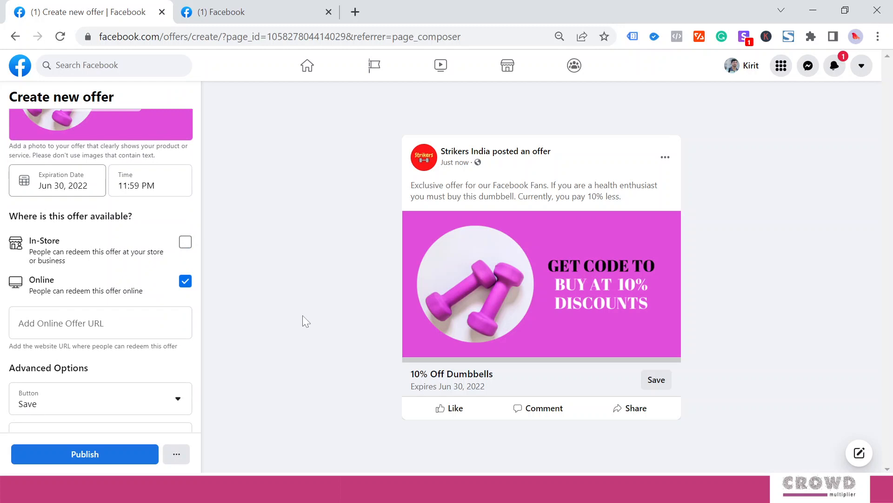
click(96, 316)
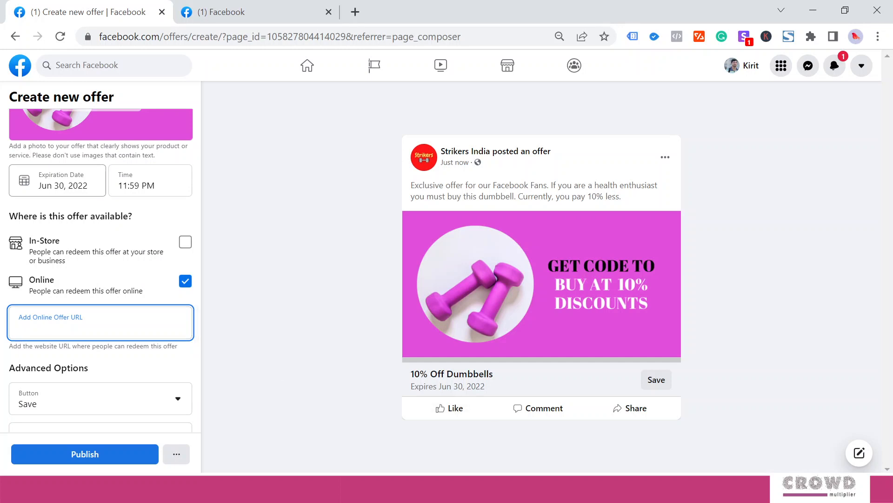
key(ctrl+v)
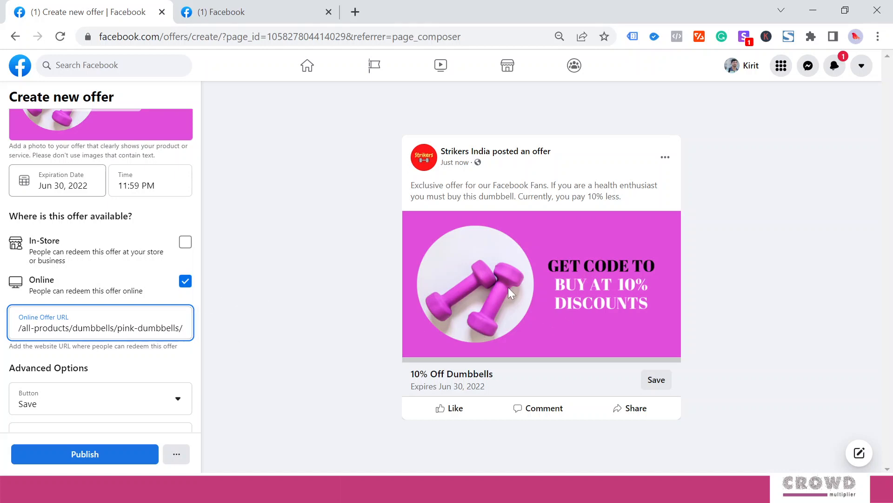
- Try Shop now, Call now and Send message as the offer's action button, and set it back to Save
scroll(175, 303, down, 2)
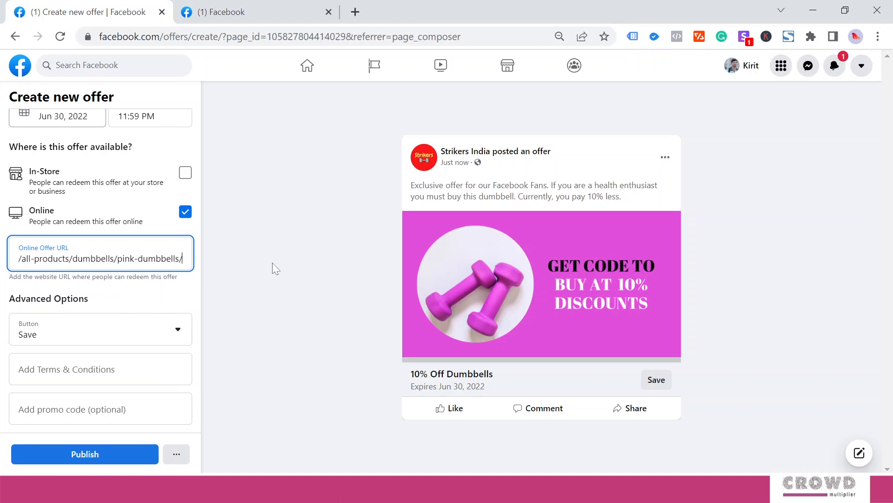
click(179, 336)
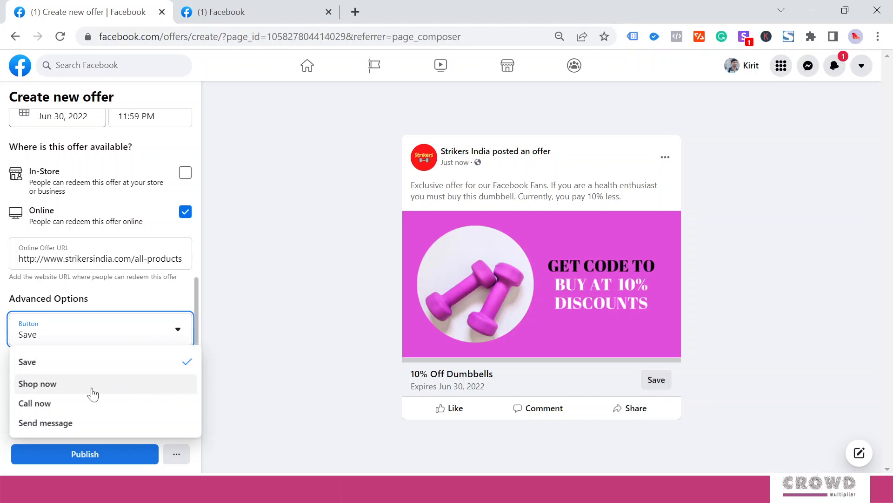
click(47, 389)
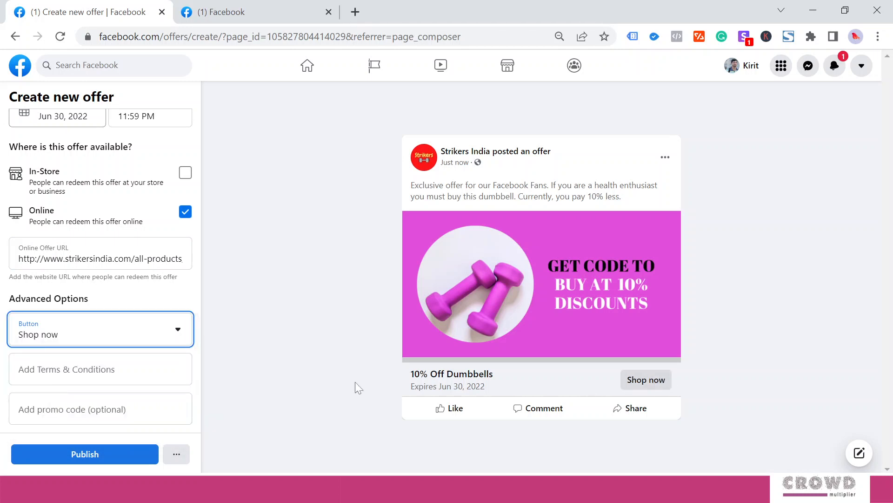
click(181, 335)
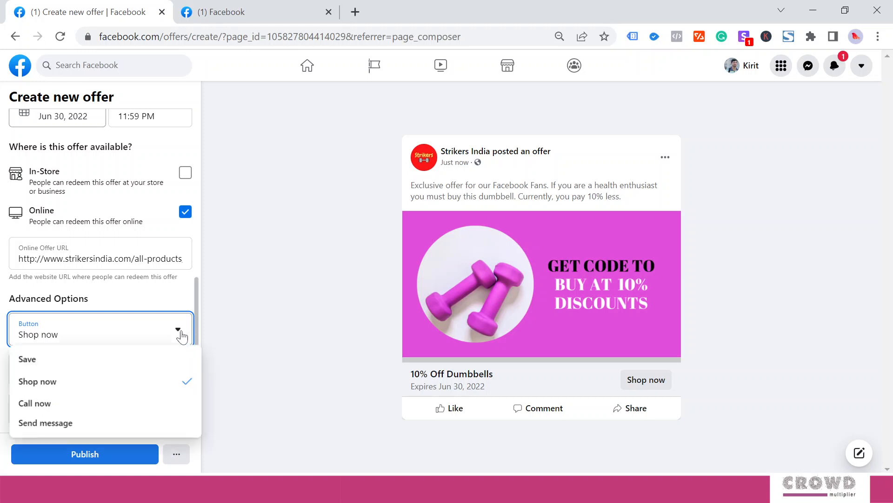
click(79, 401)
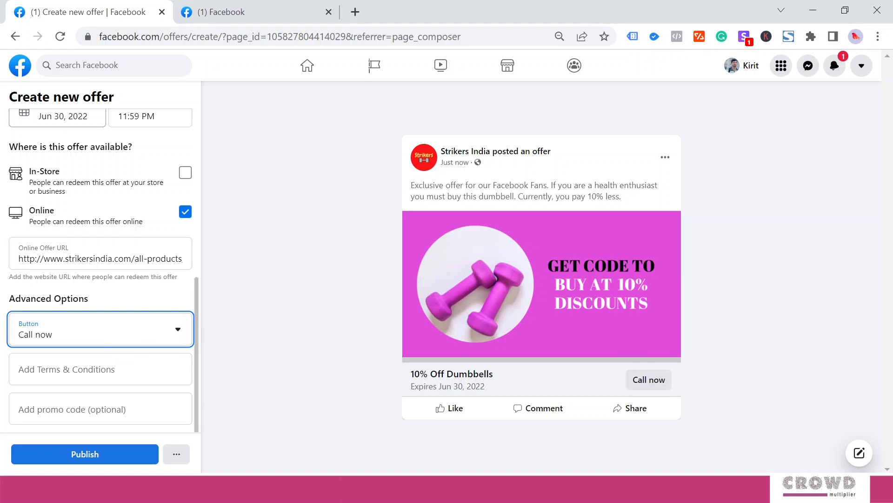
click(170, 334)
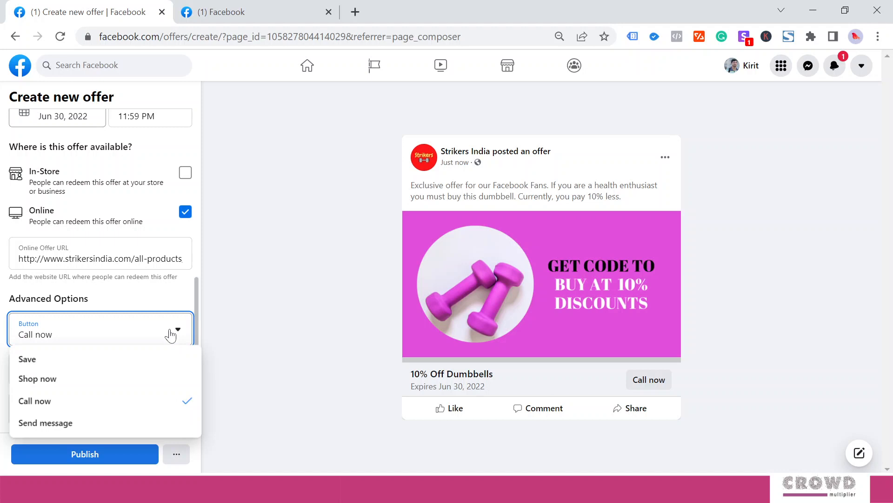
click(75, 423)
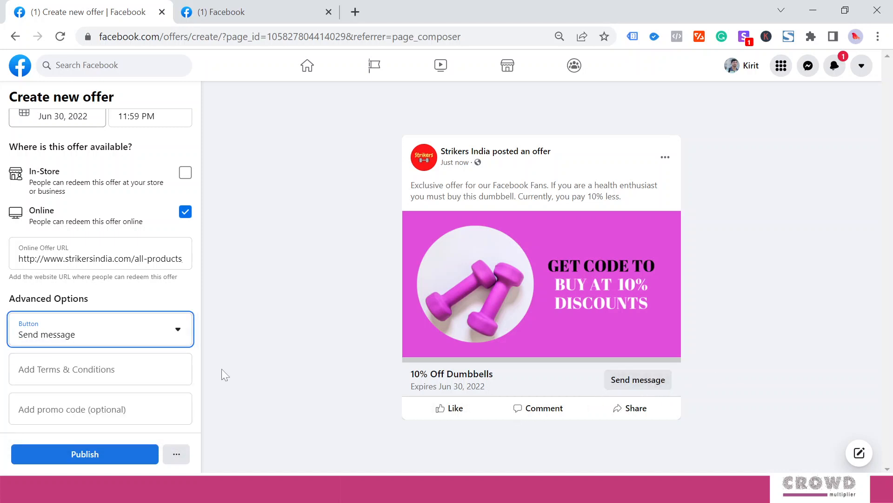
click(181, 328)
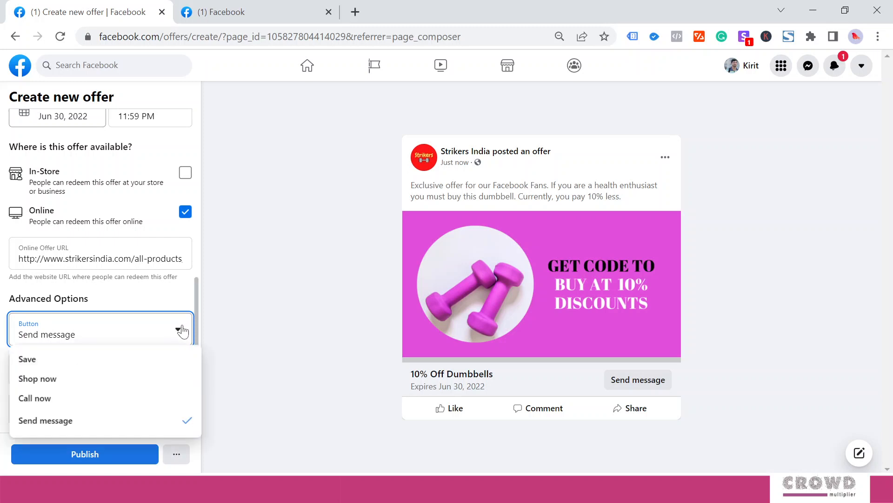
click(65, 363)
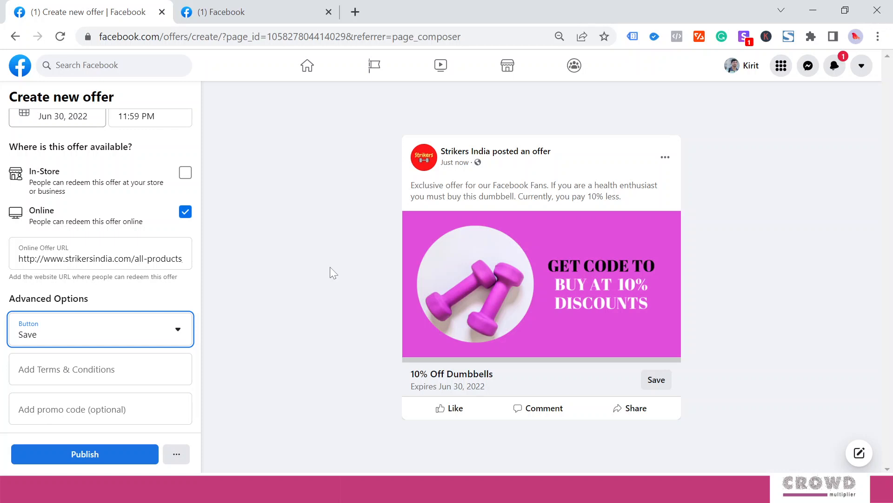
- Paste the offer's terms and conditions, starting "Terms & Conditions: 1. Valid only on our" and ending "Valid till stock lasts"
click(125, 361)
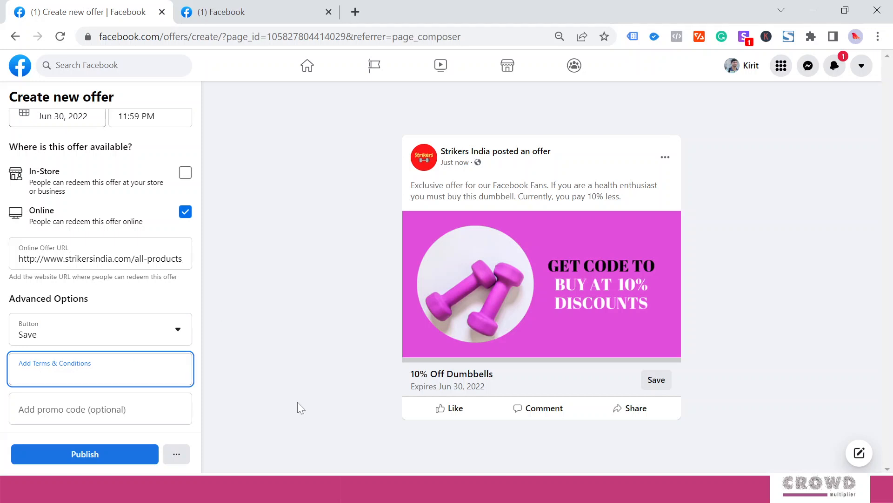
key(ctrl+v)
scroll(149, 375, up, 3)
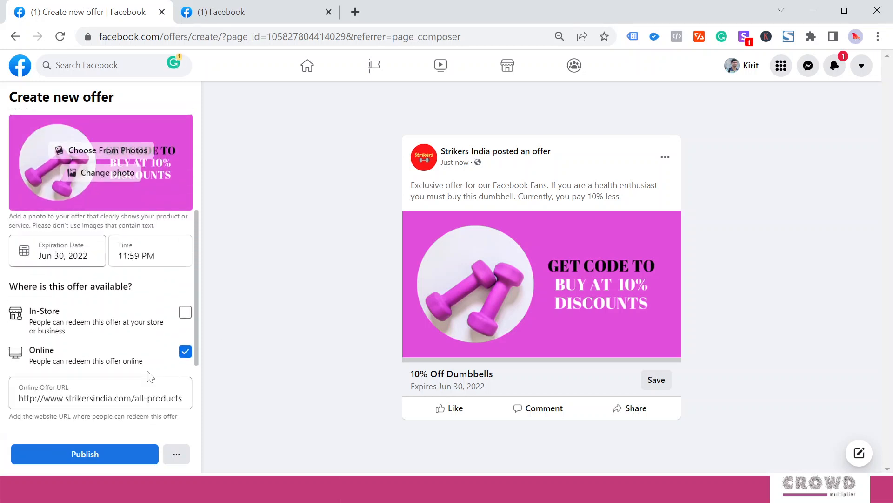
scroll(150, 375, down, 3)
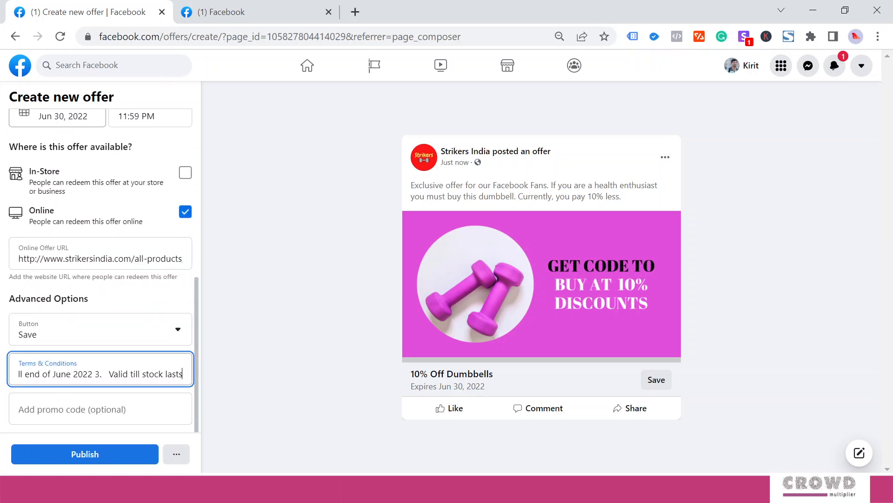
- Enter STRIKERSDB10 as the offer's promo code
click(113, 409)
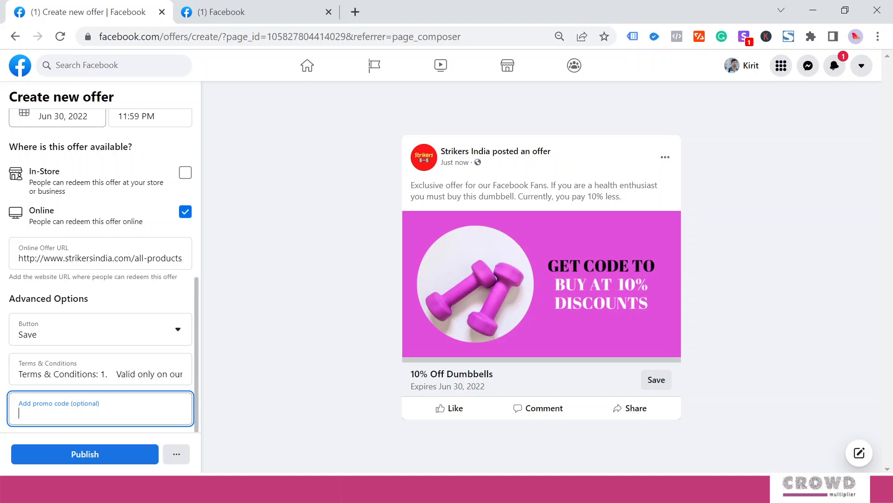
text(STRIKER)
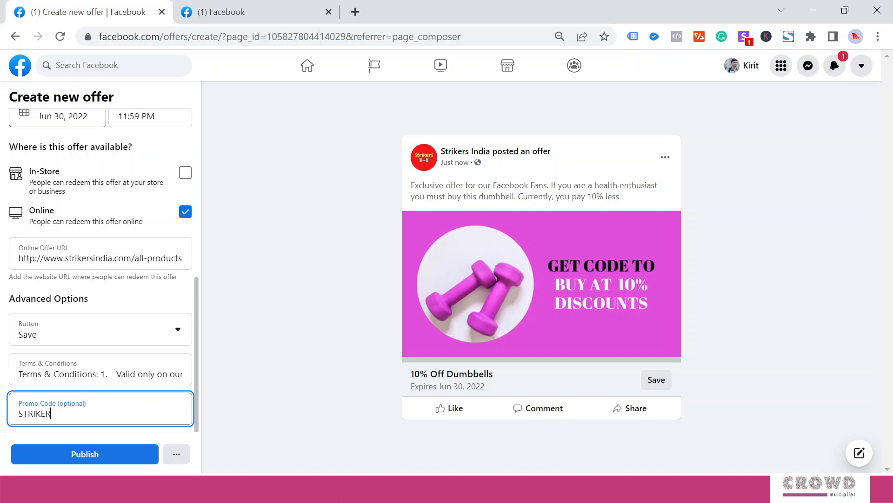
text(SDB10)
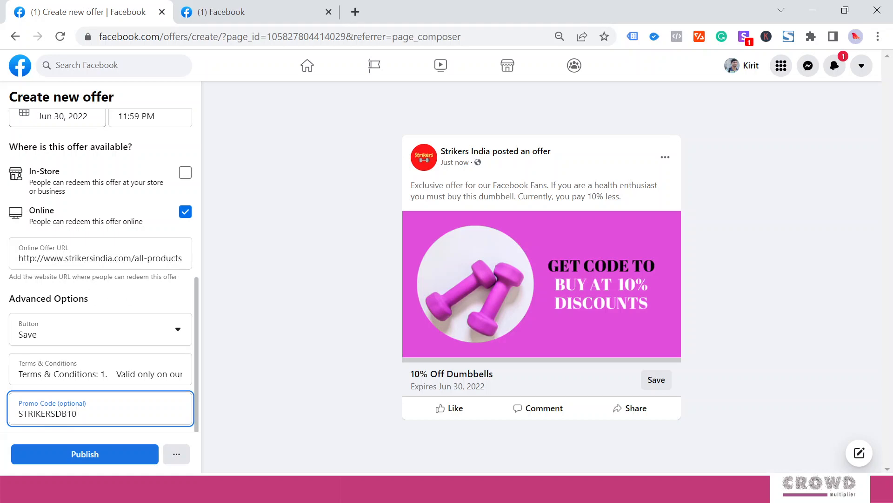
- Review all fields of the offer form, from discount type to promo code, and look at the option for scheduling the offer
scroll(123, 310, up, 9)
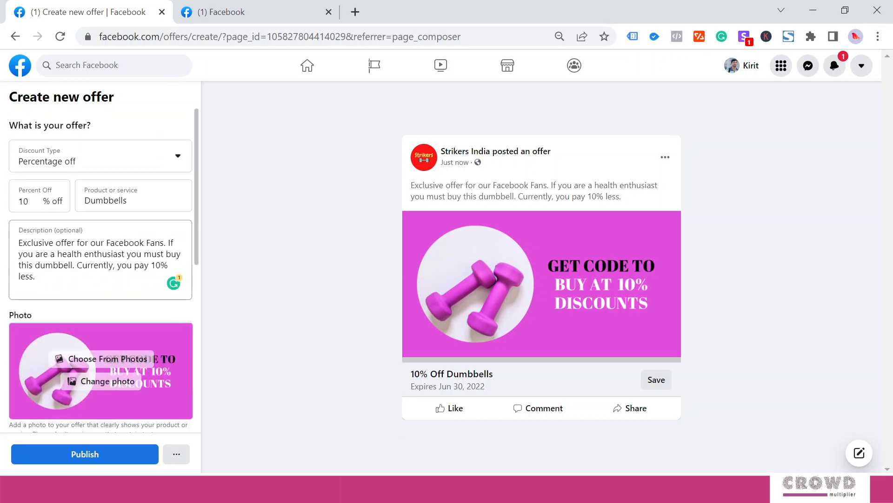
scroll(101, 256, down, 3)
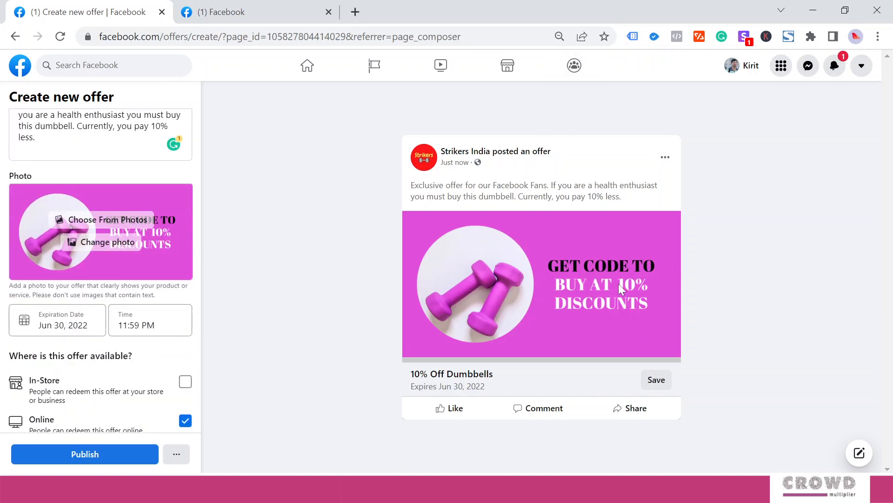
scroll(171, 230, down, 2)
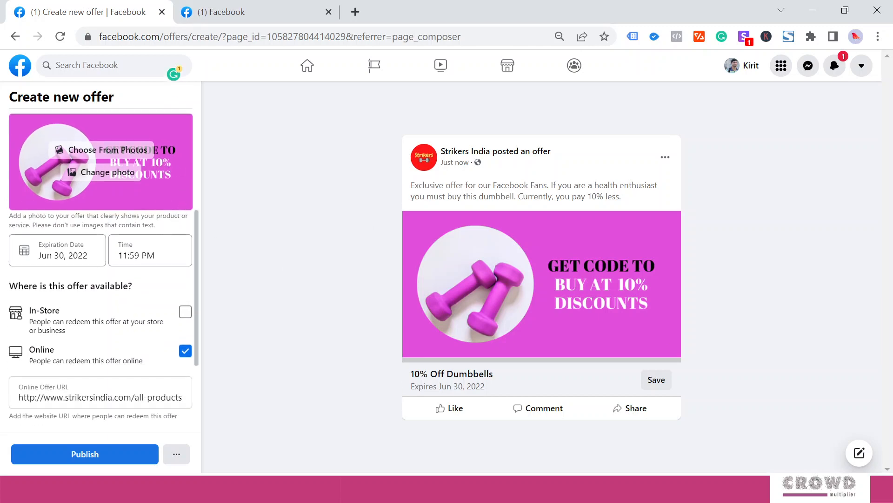
scroll(100, 279, down, 3)
scroll(101, 279, up, 8)
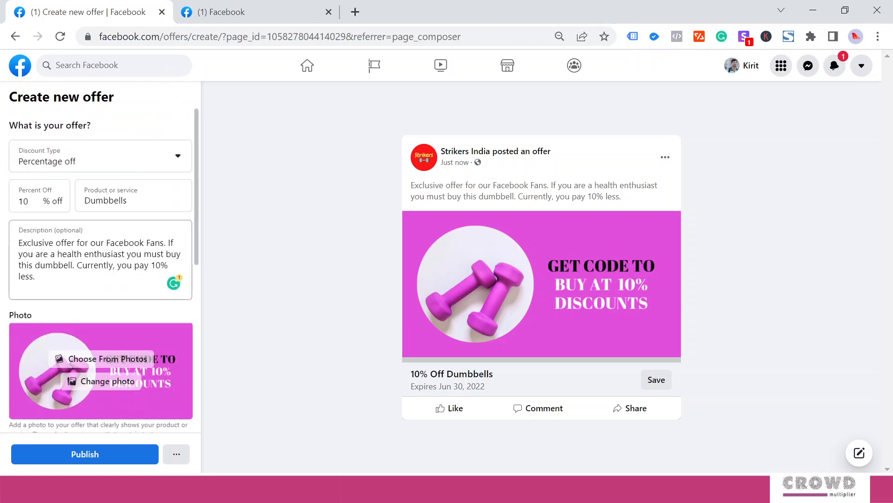
scroll(101, 280, down, 5)
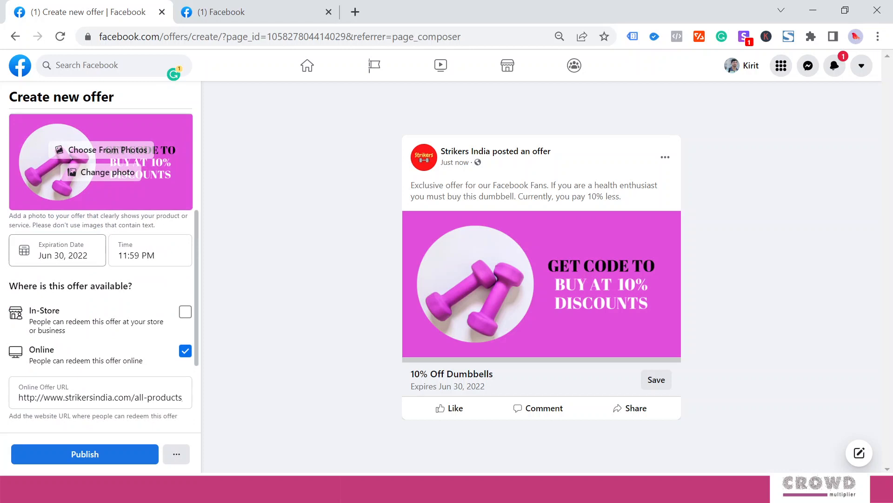
scroll(98, 196, down, 3)
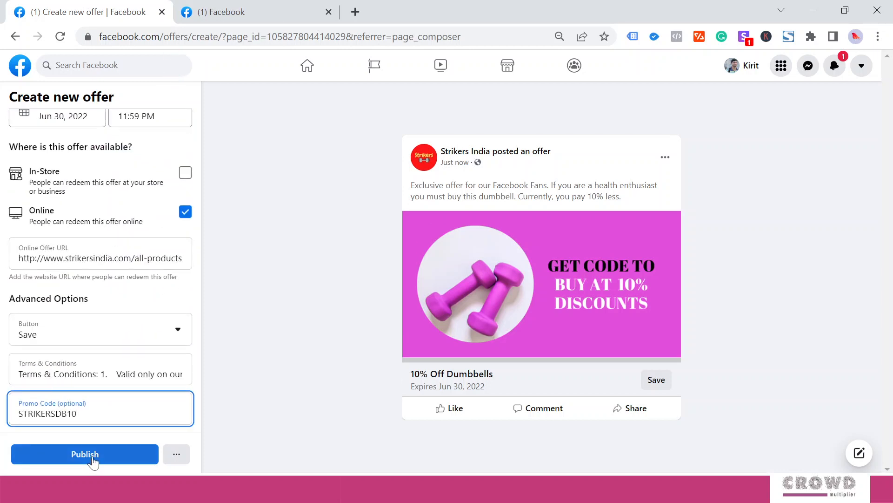
click(177, 454)
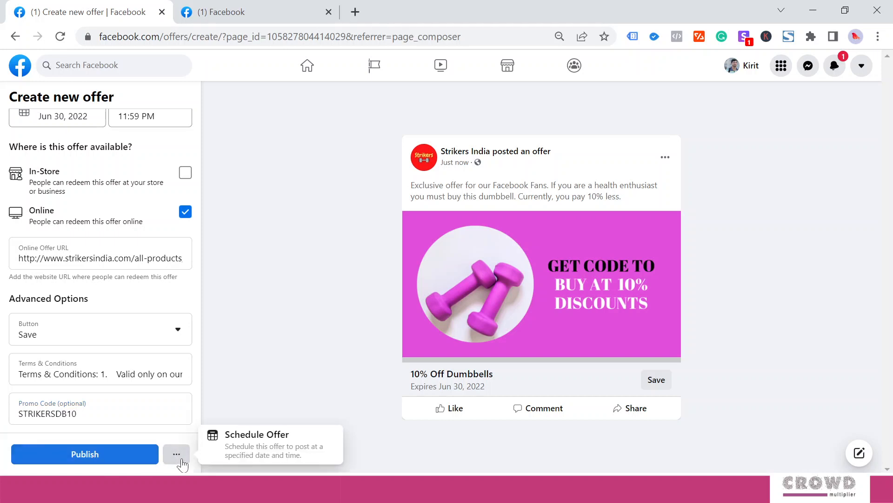
click(280, 307)
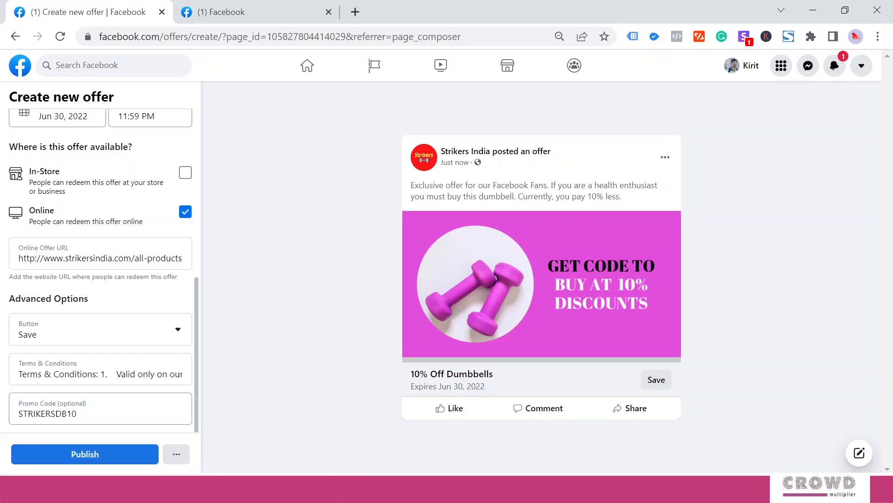
- Publish the 10% off dumbbells offer and go to its post on the Strikers India page
click(86, 454)
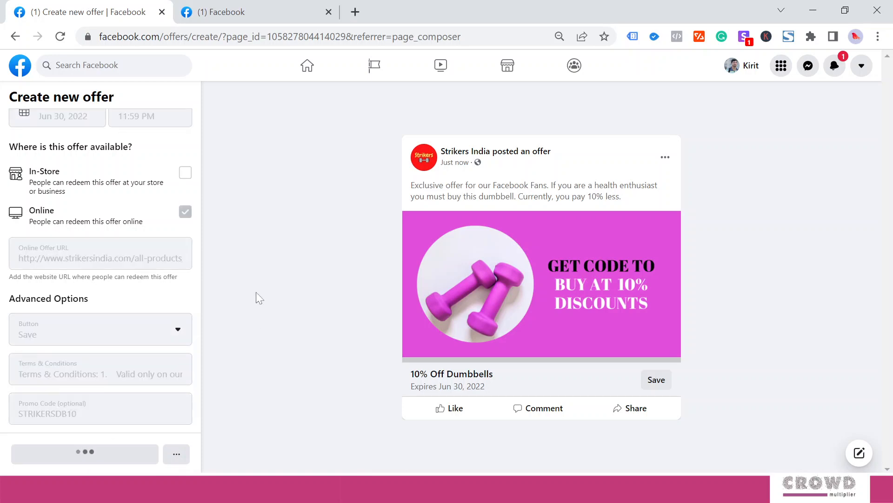
scroll(256, 291, down, 5)
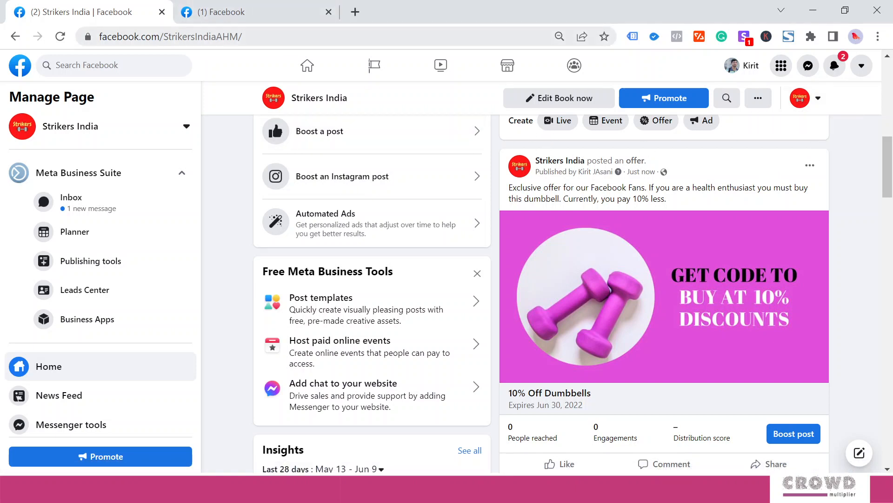
- Switch from the Strikers India page to the personal profile for interacting, and view the published offer post as a visitor
click(819, 99)
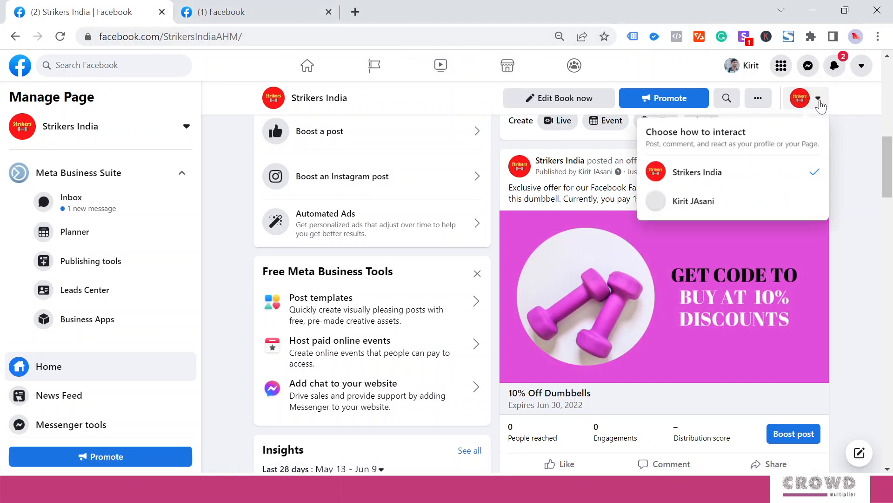
click(659, 199)
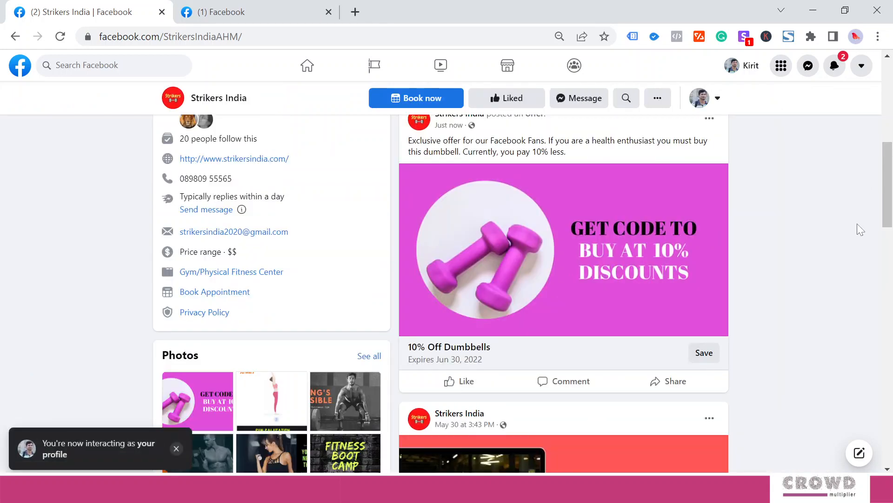
scroll(861, 230, down, 3)
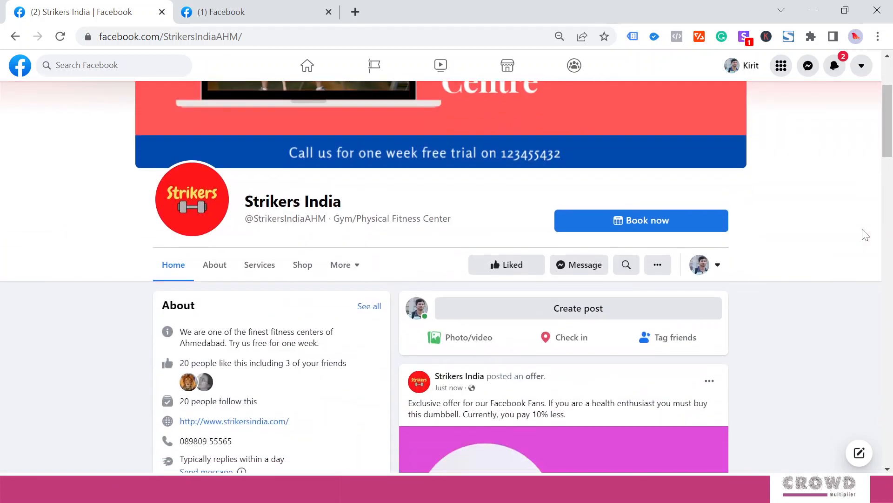
scroll(864, 234, down, 3)
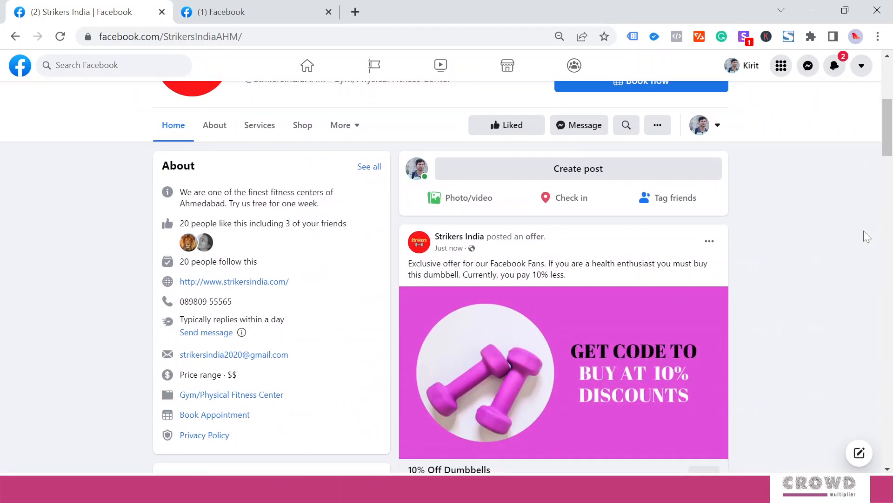
scroll(864, 230, down, 3)
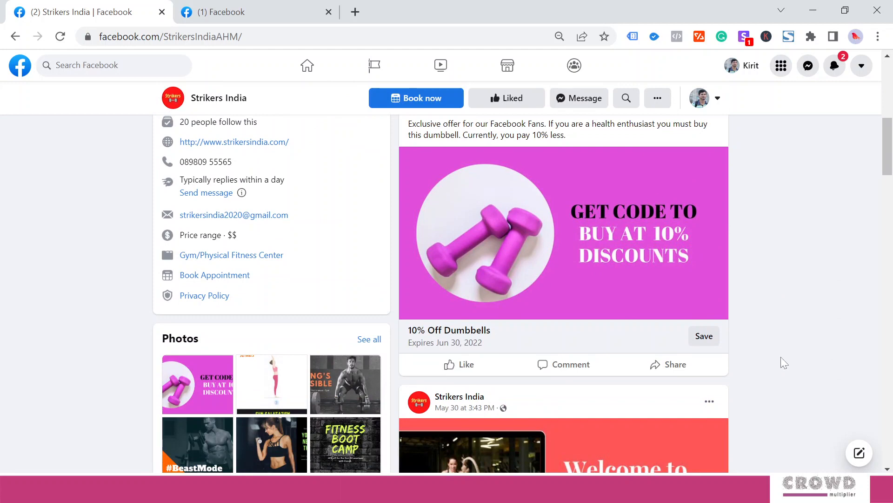
- Save the 10% Off Dumbbells offer to a new collection named "Discounts"
click(704, 336)
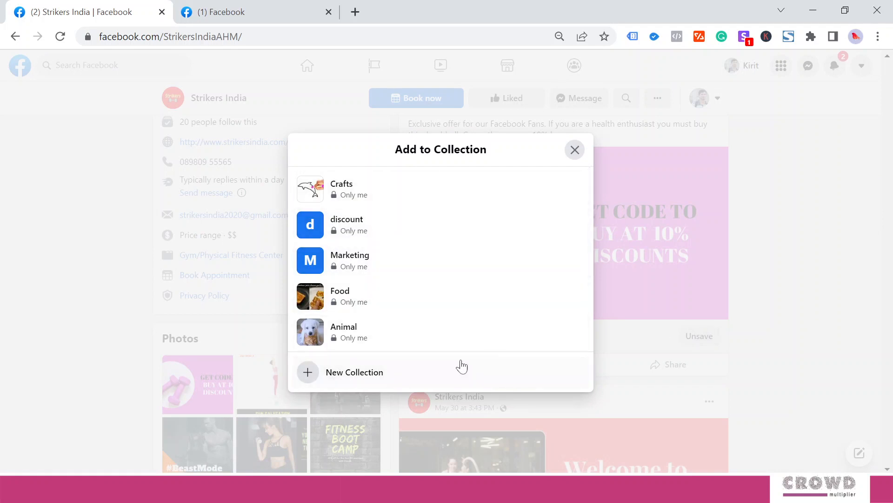
scroll(420, 262, down, 1)
scroll(421, 262, down, 2)
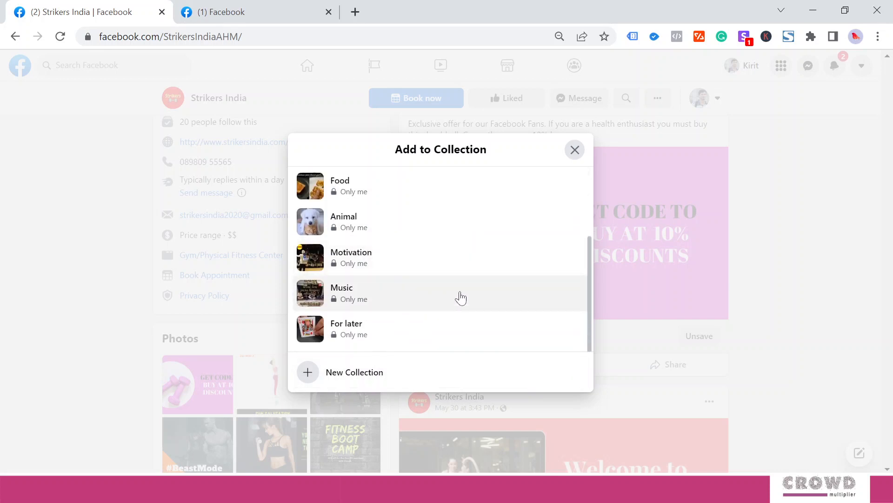
click(372, 371)
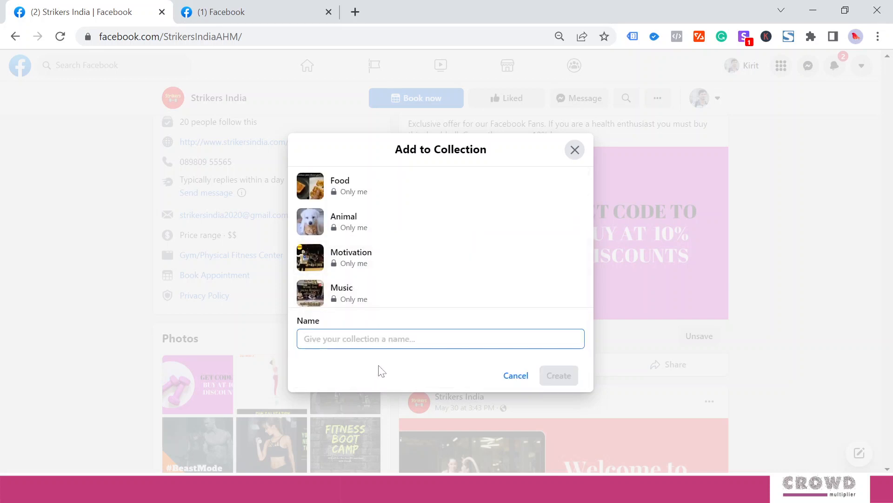
text(Dis)
text(counts)
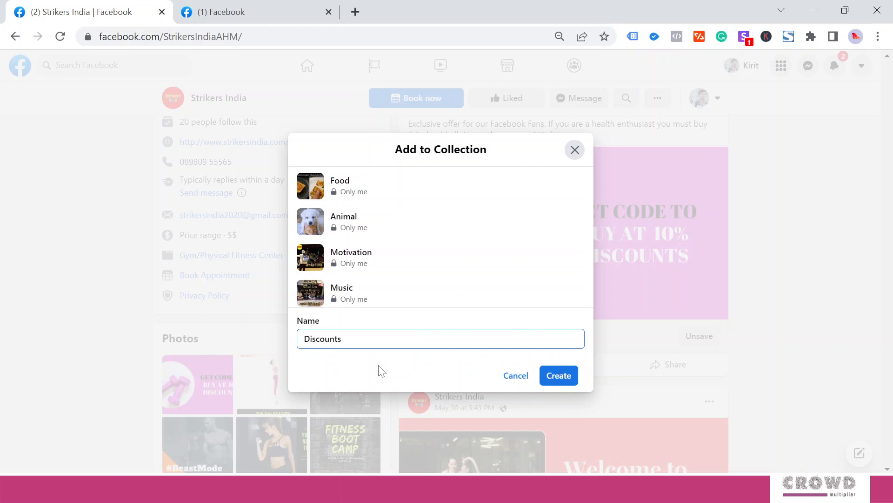
click(570, 377)
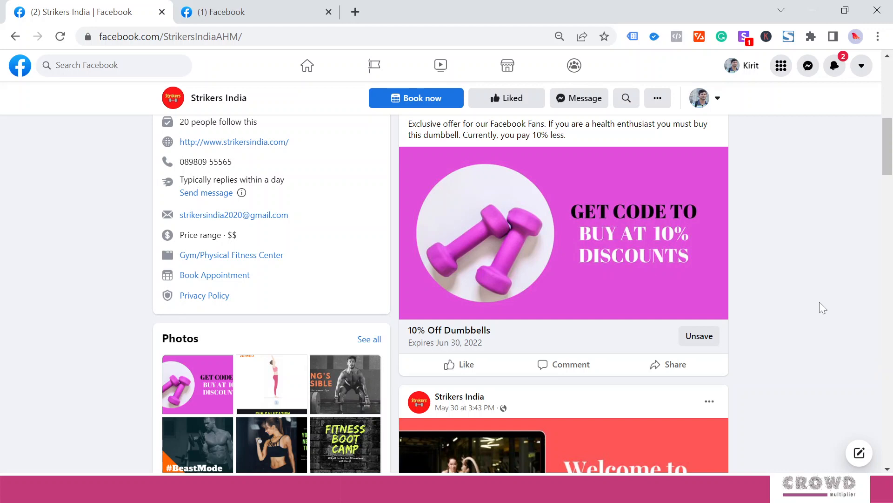
- Switch back from the personal profile to interacting as Strikers India, and start creating a new offer from the page
scroll(819, 302, up, 9)
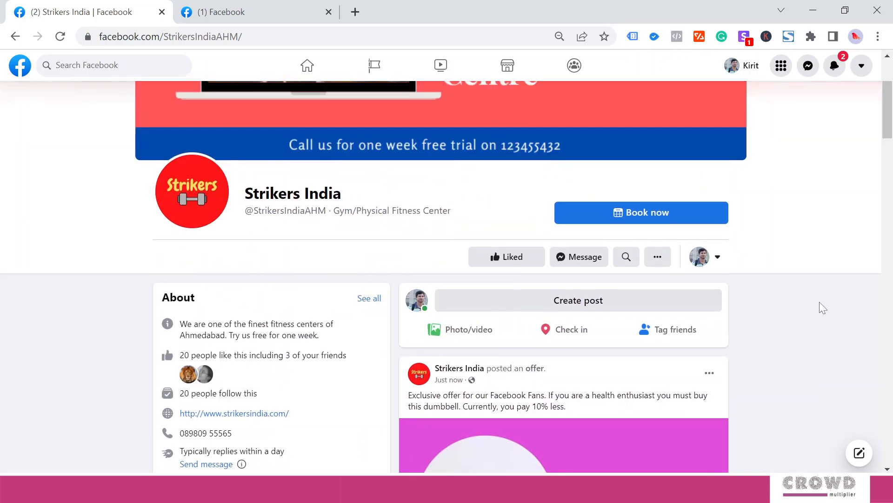
scroll(825, 310, down, 6)
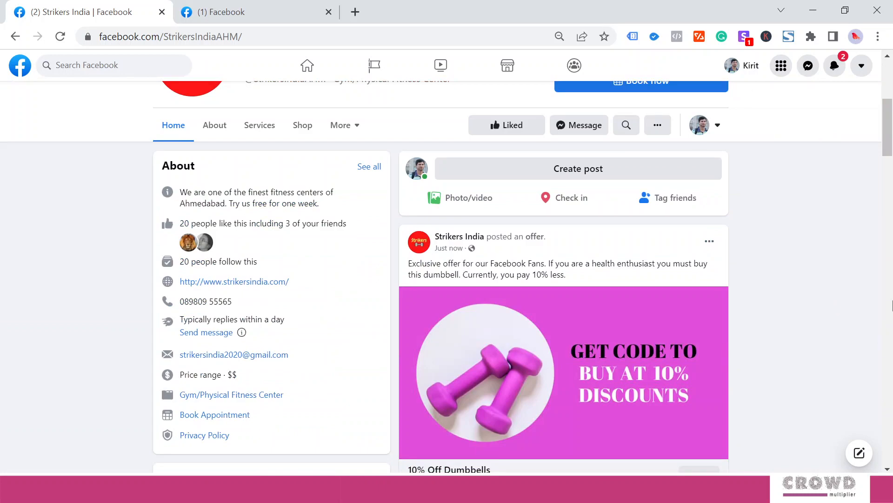
click(717, 131)
click(633, 203)
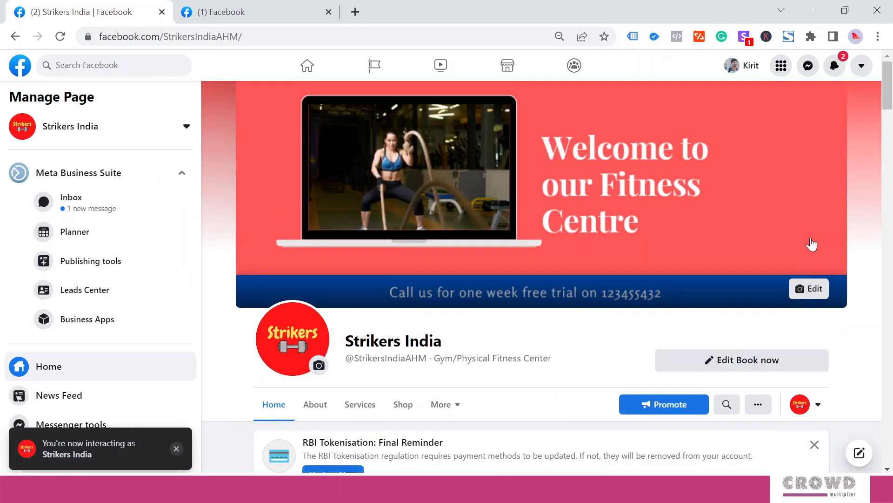
scroll(811, 244, down, 7)
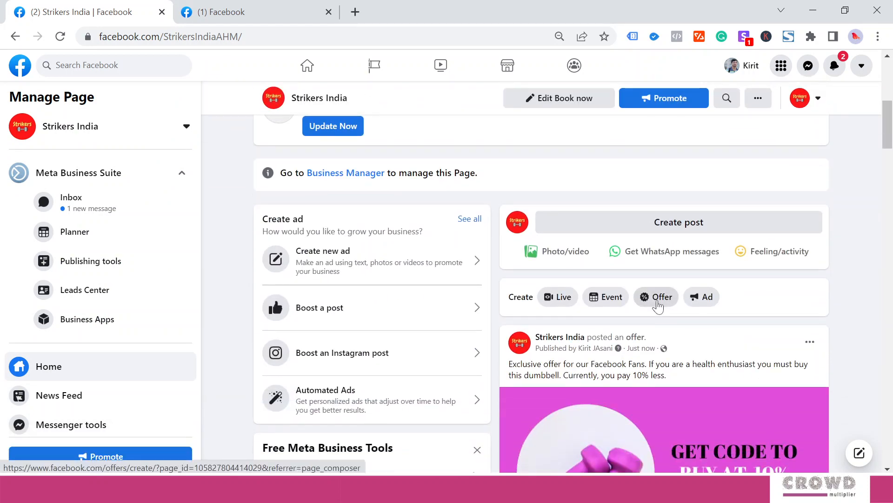
click(658, 303)
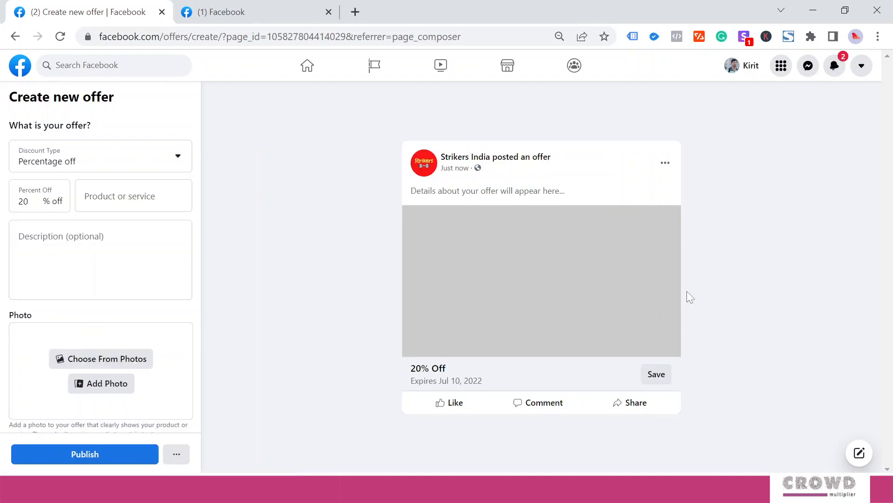
- Set the offer's discount type to Custom and enter "FREE Diet Consultation" as the product or service
click(138, 167)
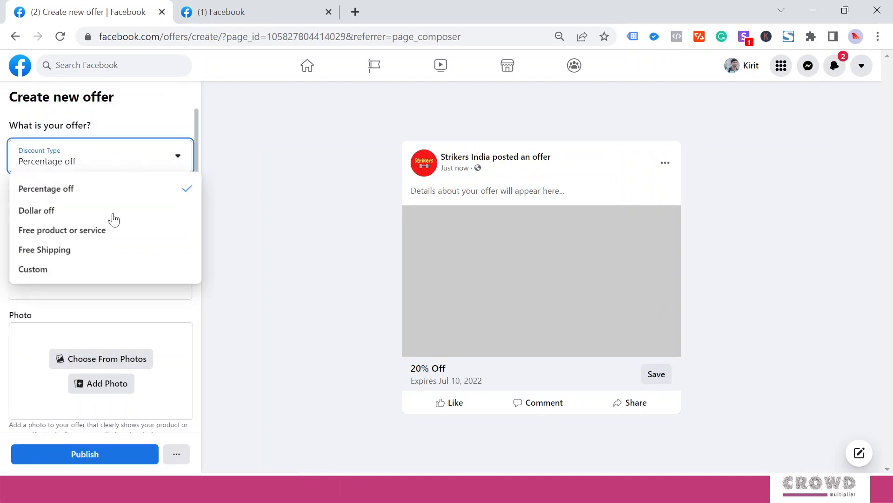
click(66, 270)
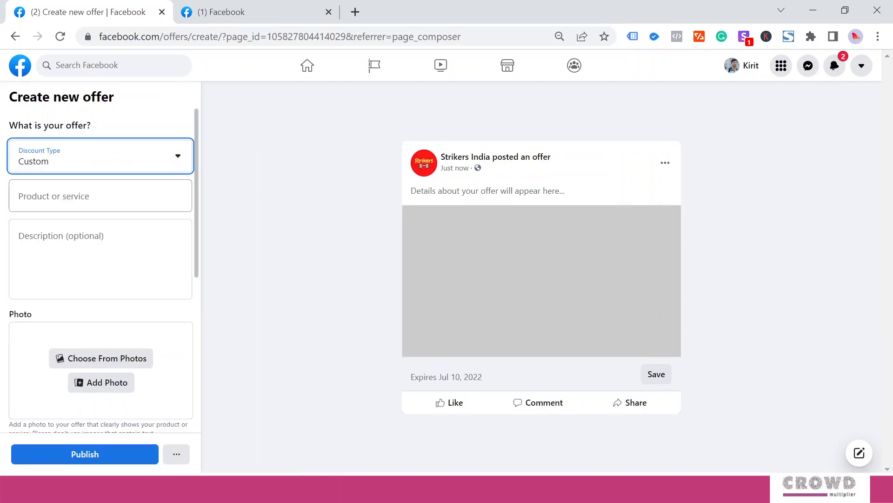
click(88, 197)
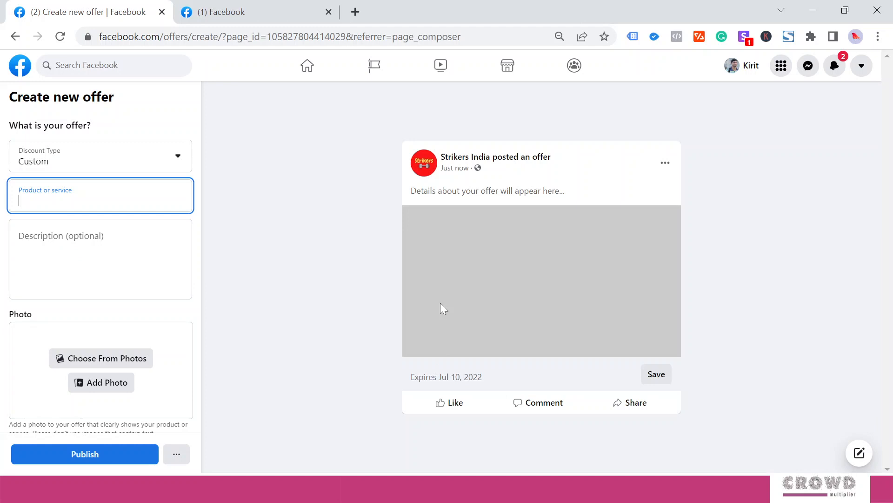
text(FREE Die)
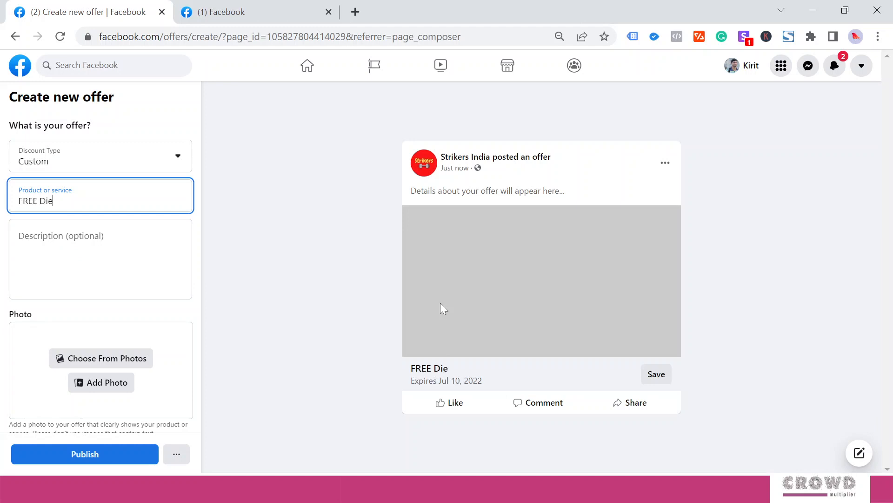
text(t Consultation)
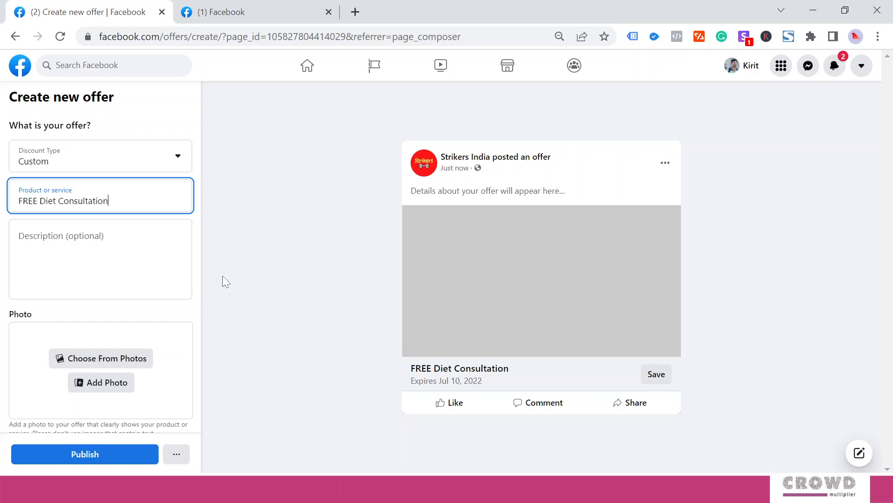
- Add the "Get Free Diet Consultation" photo to the offer and set its expiration date to Jul 31, 2022
click(186, 249)
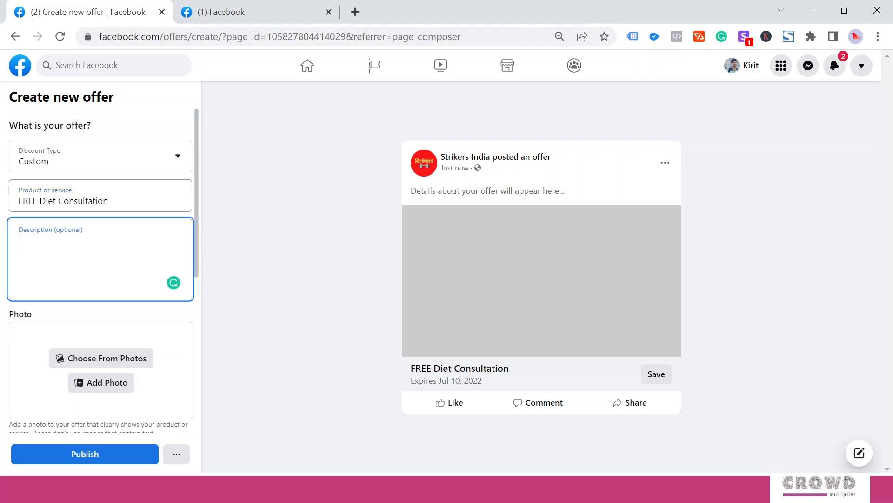
click(95, 368)
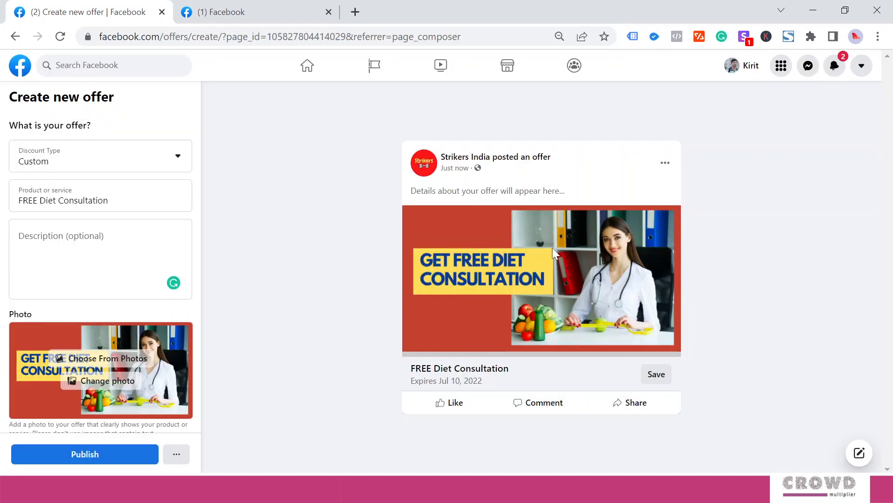
scroll(100, 279, down, 2)
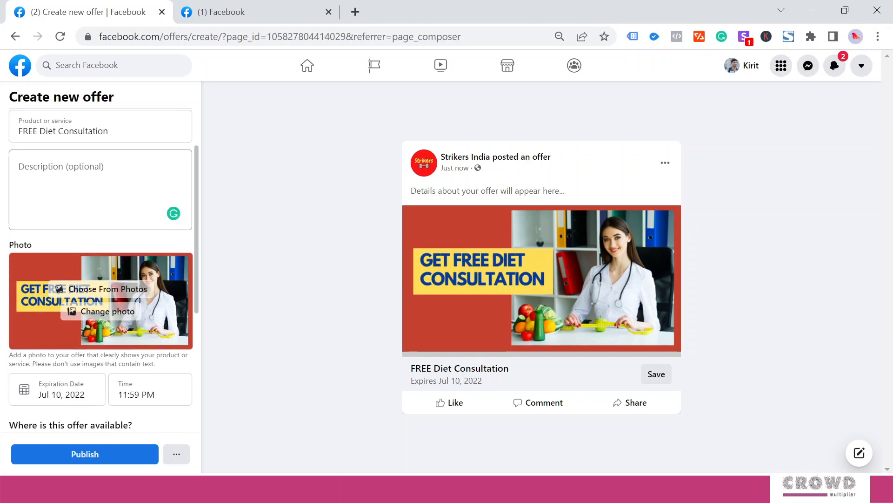
scroll(100, 279, down, 4)
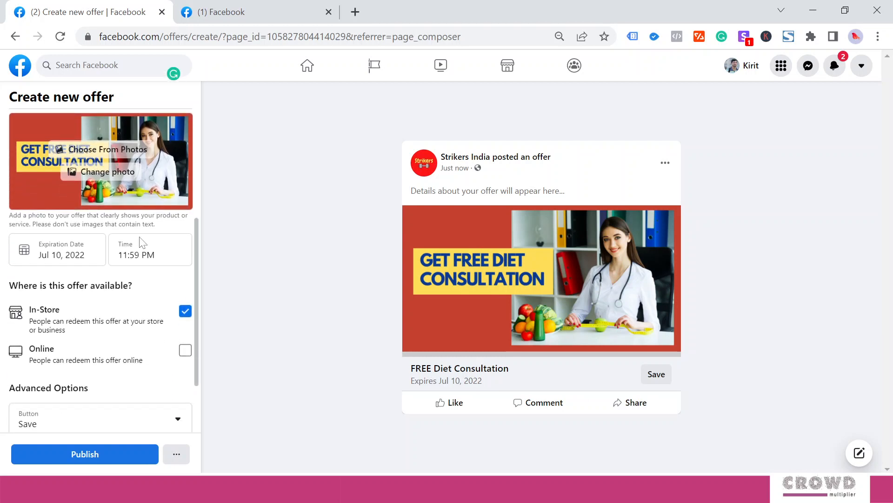
click(75, 255)
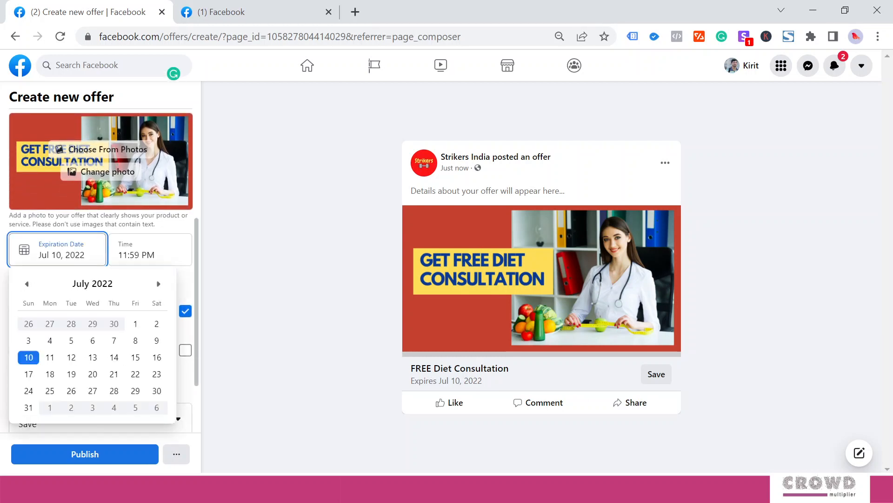
click(28, 407)
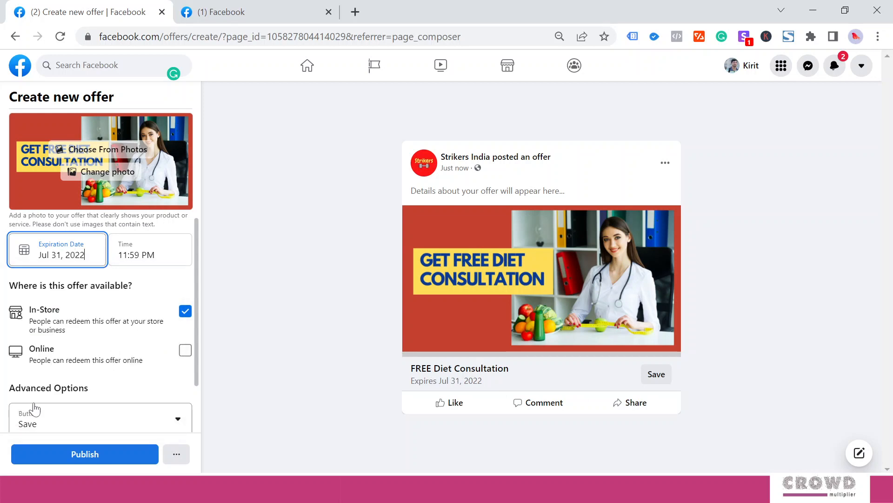
click(247, 230)
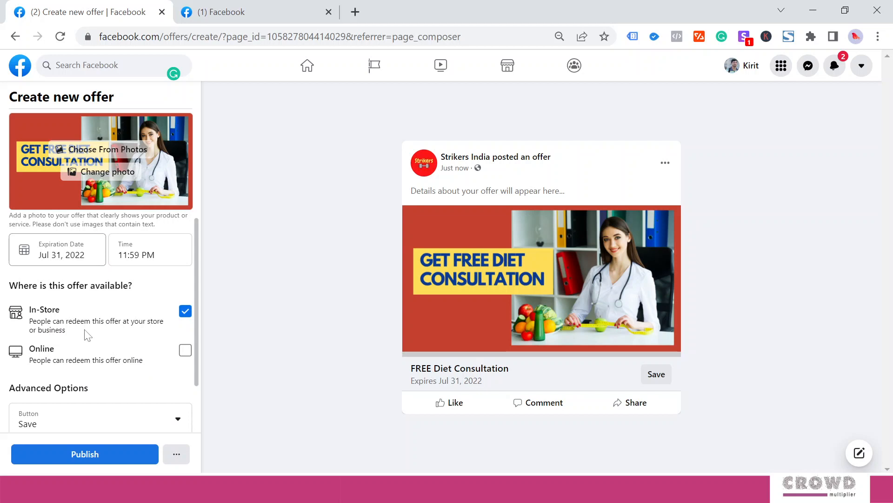
- Review the offer's availability and advanced options, including the terms and conditions, promo code and button choices
scroll(80, 314, down, 2)
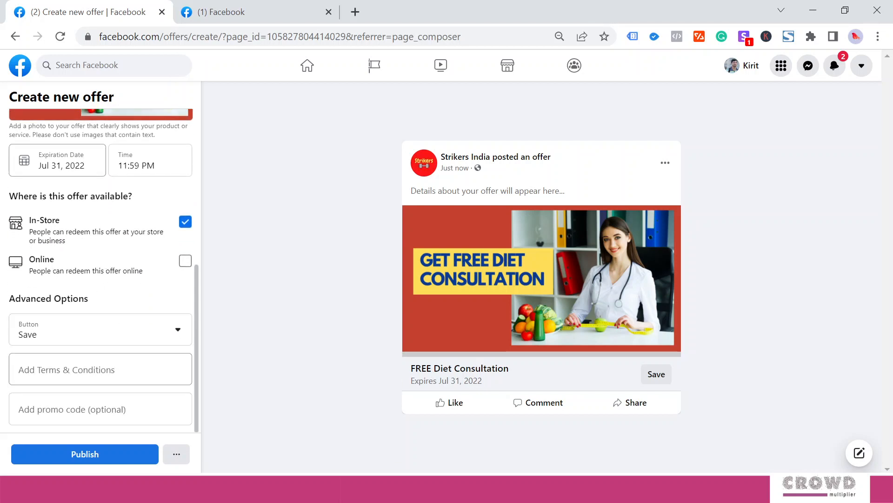
click(100, 369)
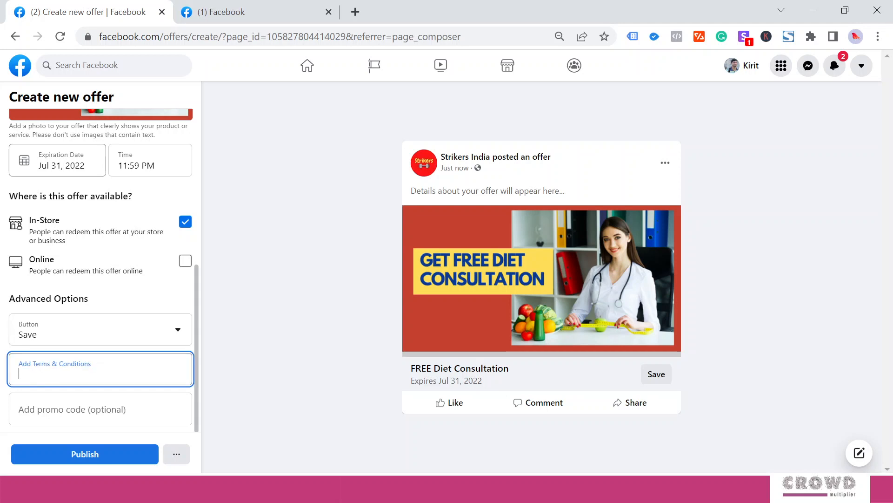
key(Tab)
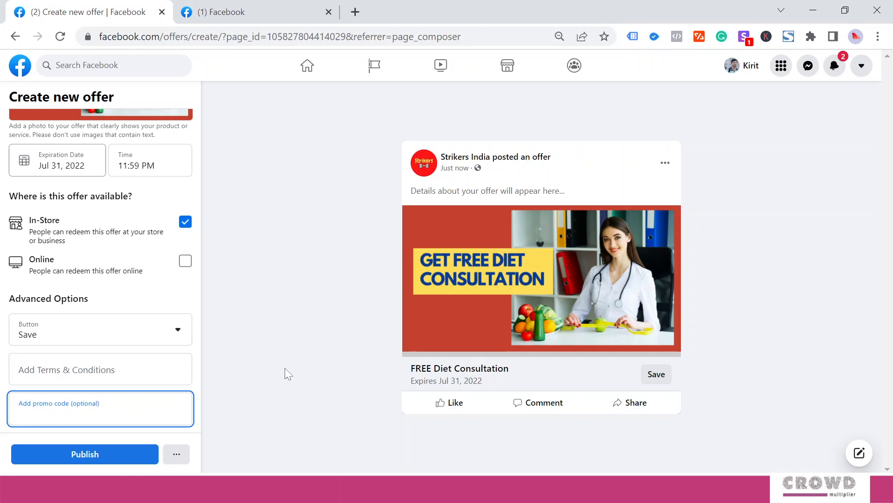
click(177, 331)
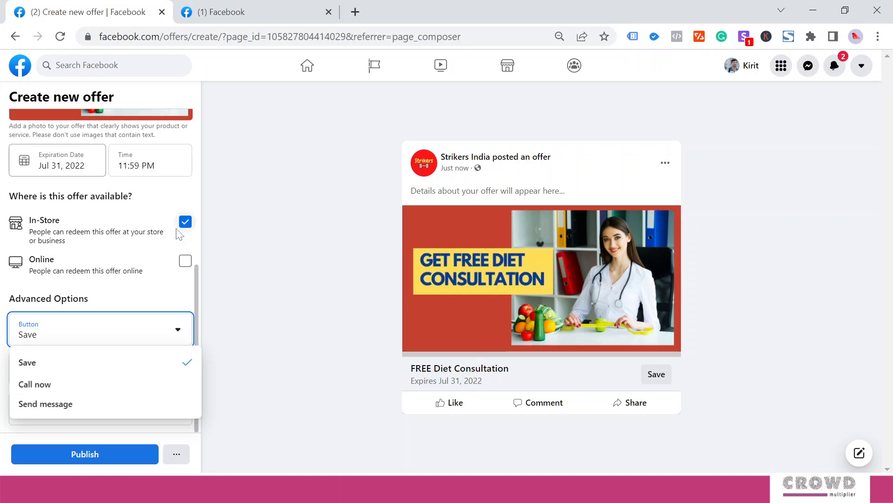
click(277, 238)
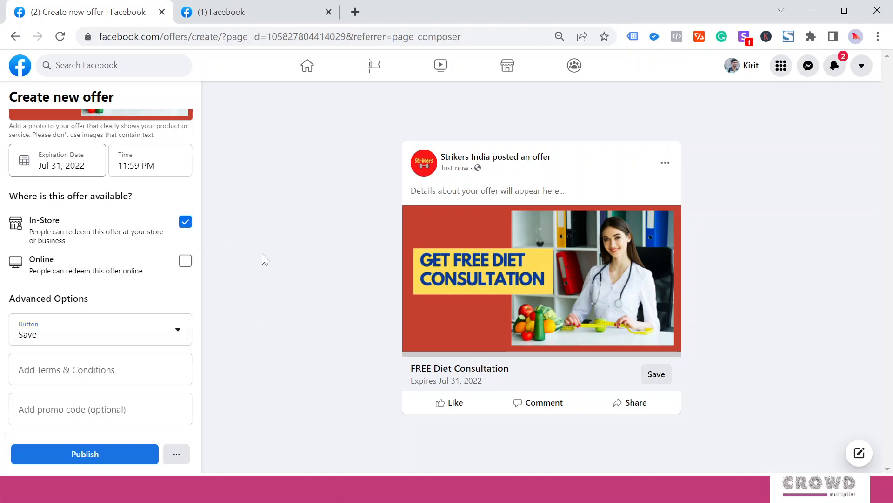
- Publish the FREE Diet Consultation offer and go to its post on the Strikers India page
click(110, 459)
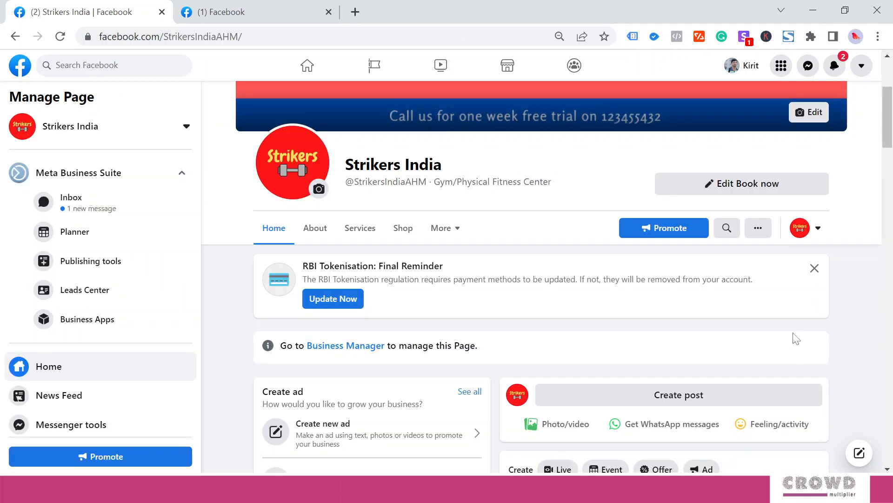
scroll(796, 339, down, 1)
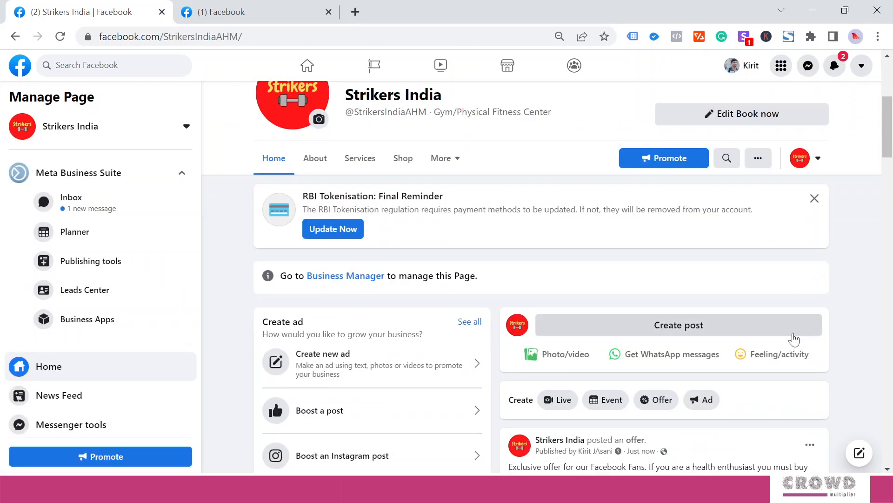
scroll(794, 339, down, 5)
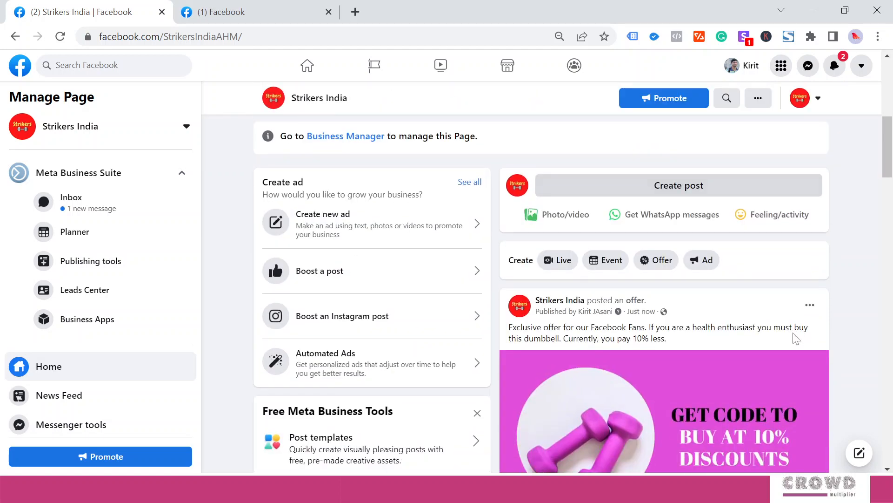
scroll(797, 338, up, 10)
scroll(847, 211, down, 10)
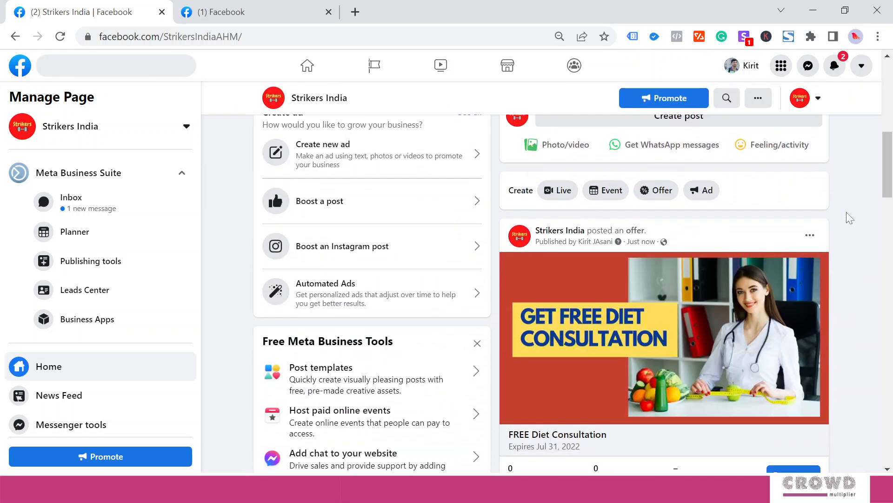
- Examine and compare the FREE Diet Consultation and 10% Off Dumbbells offer posts on the page
scroll(847, 211, down, 2)
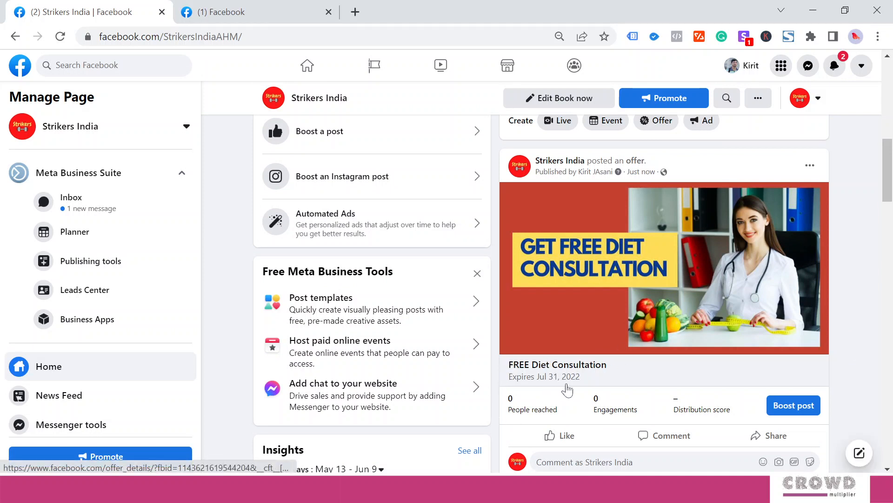
scroll(856, 279, down, 4)
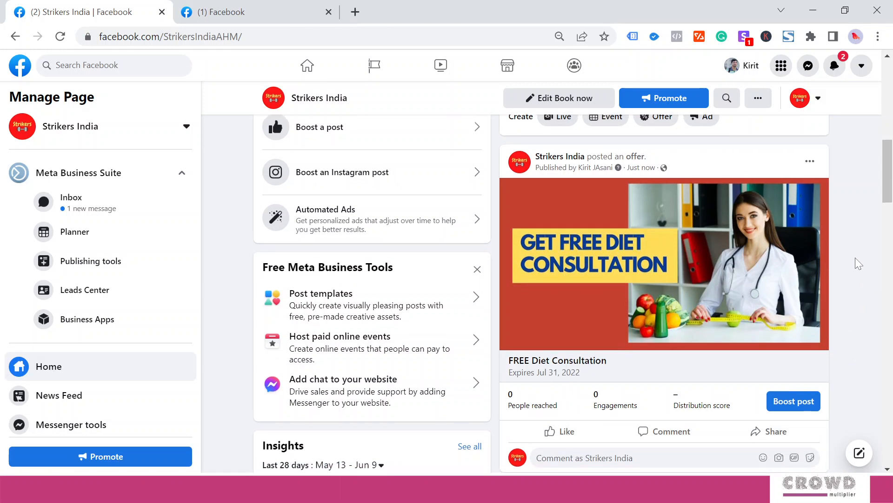
scroll(858, 263, down, 2)
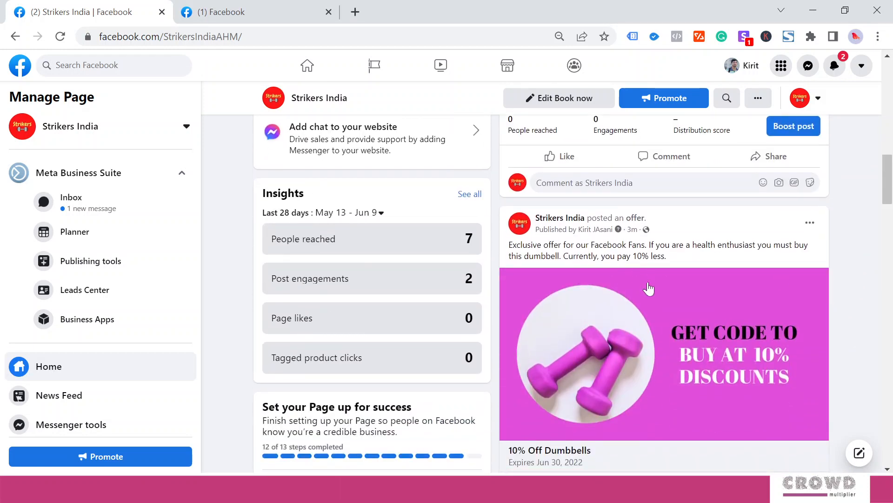
scroll(647, 286, up, 4)
scroll(624, 325, up, 3)
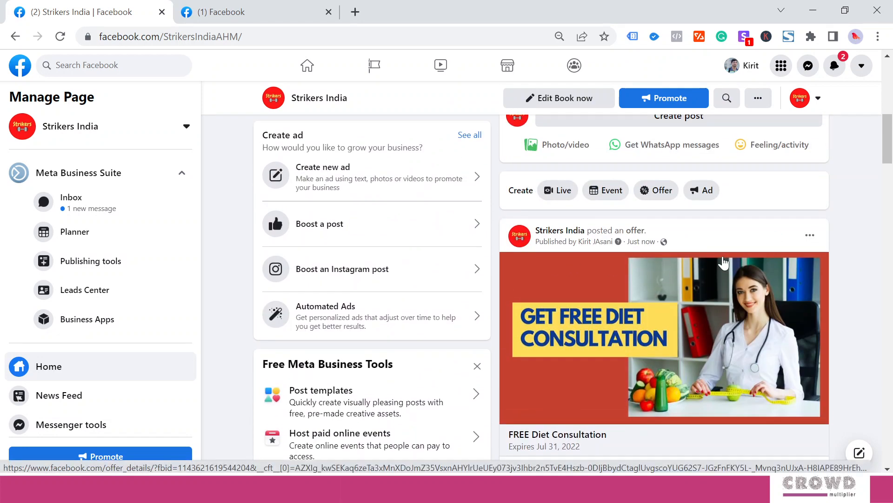
scroll(724, 263, down, 3)
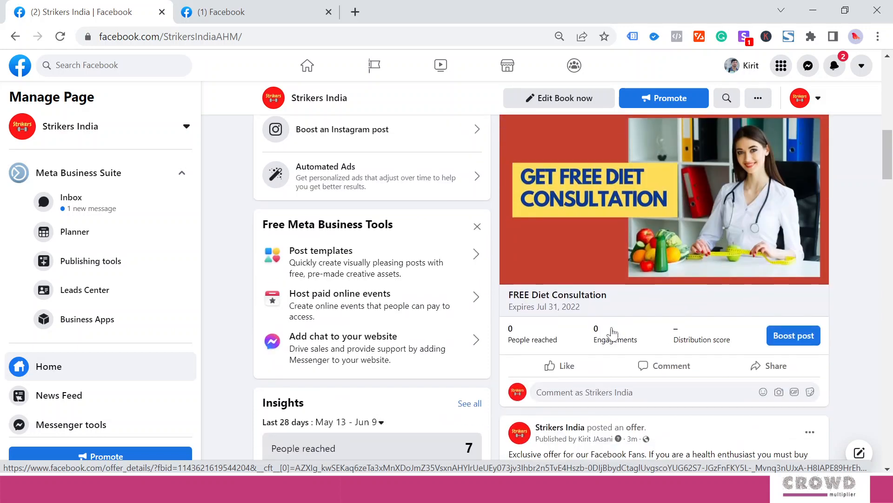
scroll(763, 302, up, 2)
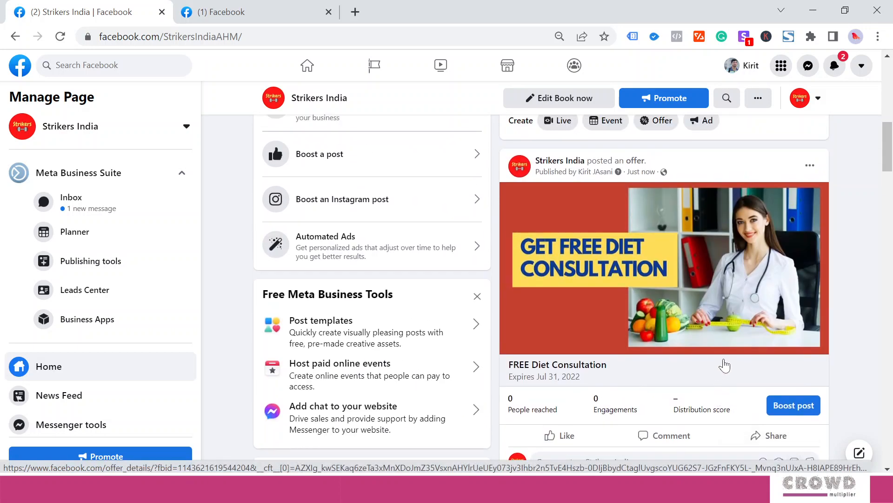
scroll(725, 365, down, 10)
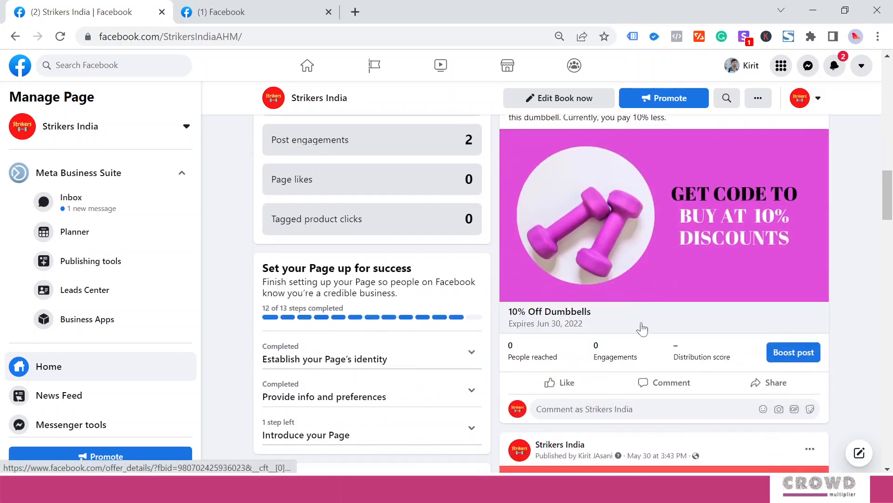
scroll(748, 290, up, 9)
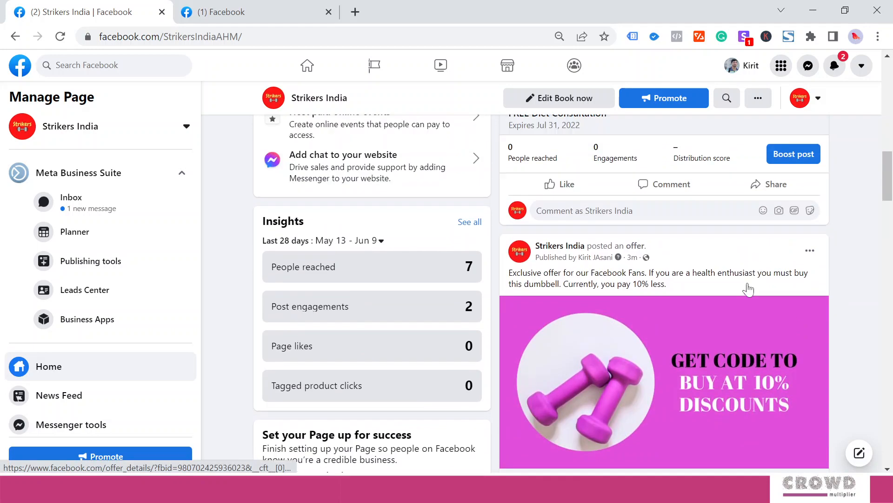
scroll(629, 316, down, 6)
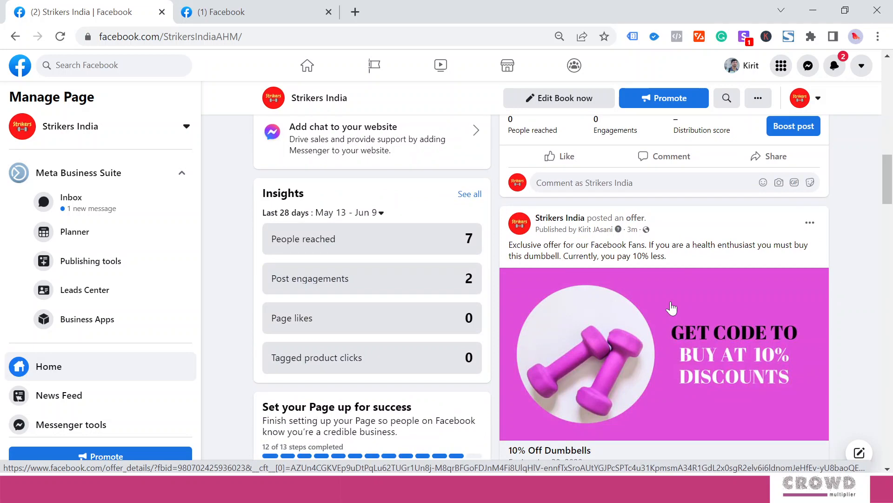
- Review the 10% Off Dumbbells offer post, including its image, title and expiration date
scroll(693, 295, down, 2)
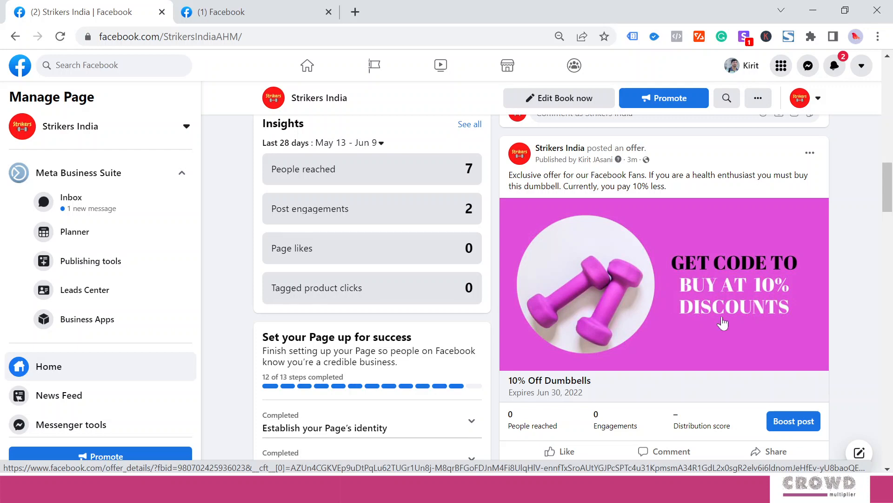
scroll(698, 302, up, 5)
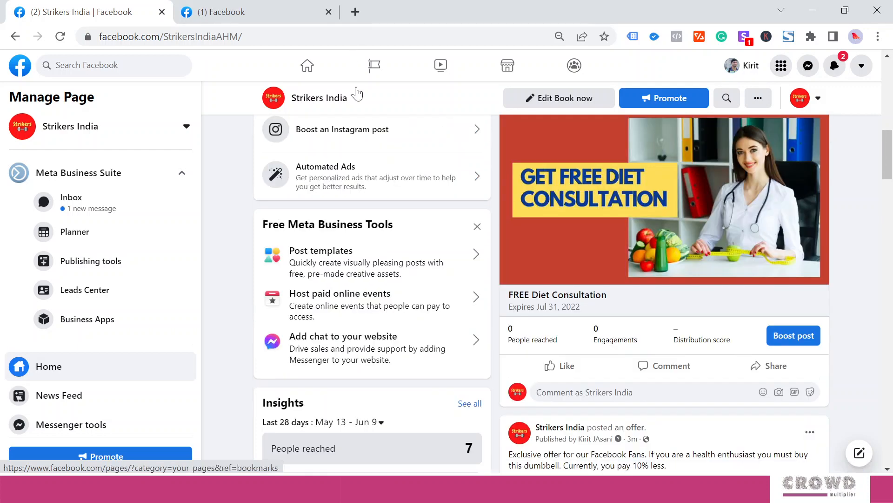
scroll(813, 350, up, 6)
- Switch to the personal Facebook home feed and open the list of saved items from the expanded shortcuts
click(240, 18)
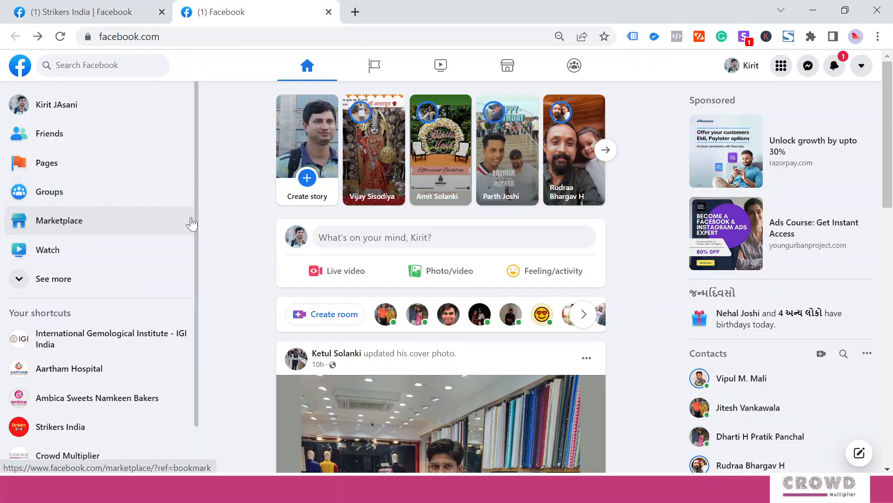
click(55, 289)
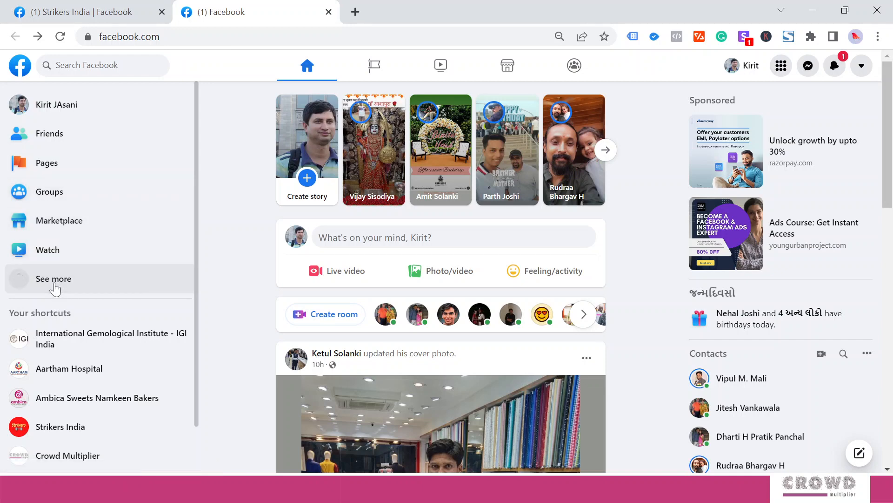
scroll(112, 219, down, 4)
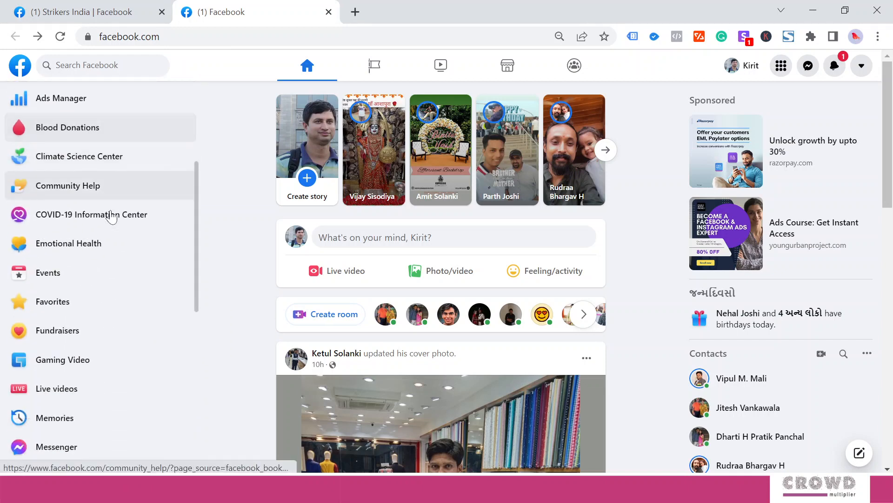
scroll(111, 216, down, 5)
scroll(111, 221, down, 2)
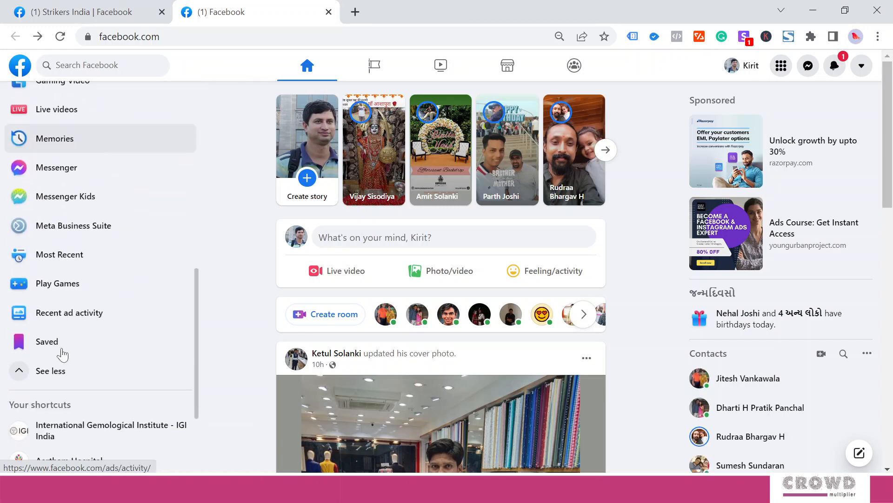
click(53, 352)
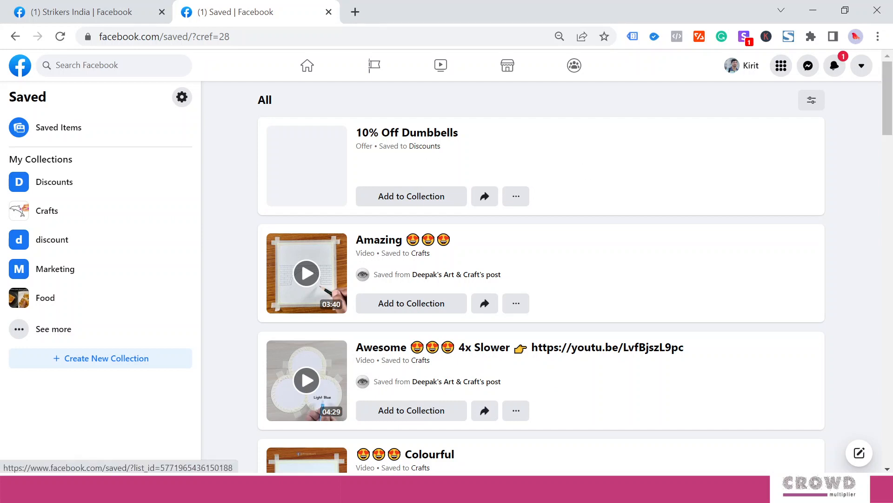
- Open the Discounts collection and view the details of the saved 10% Off Dumbbells offer
click(418, 146)
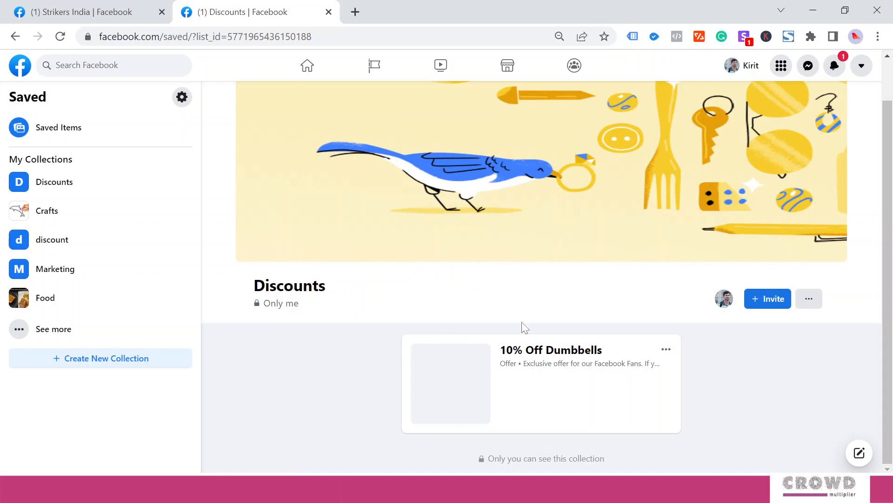
click(523, 353)
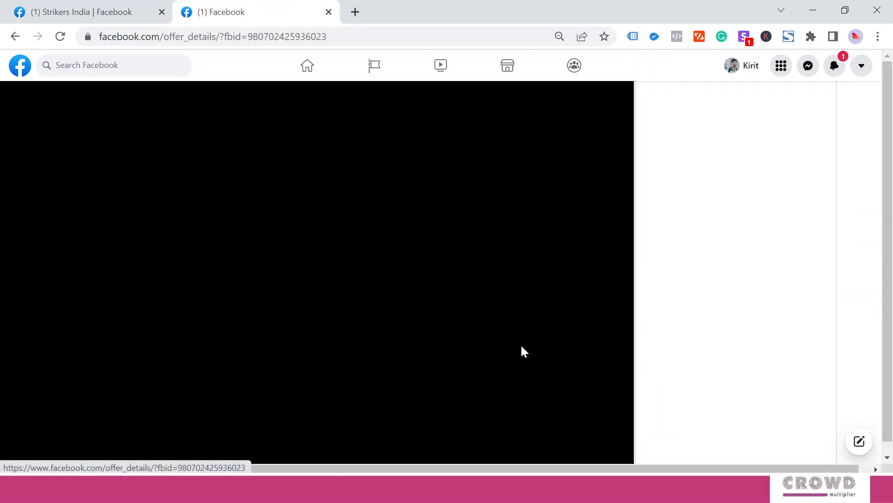